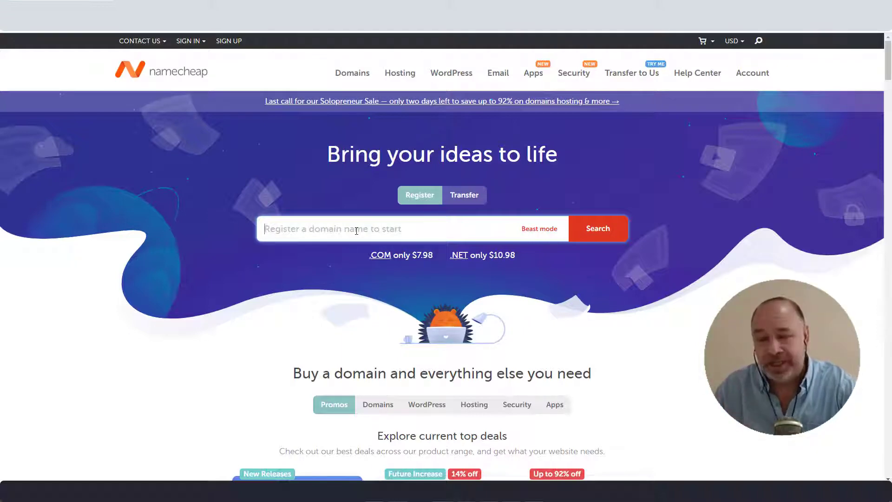
Search for the domain minegocioeninternet.club and add it to the cart.
{"action": "type", "text": "minegocioeninternet.club"}
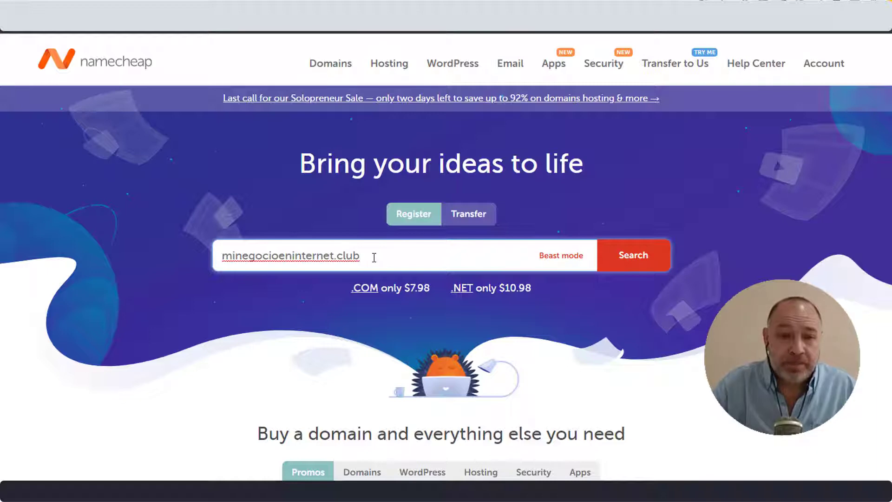
{"action": "left_click", "coordinate": [654, 269]}
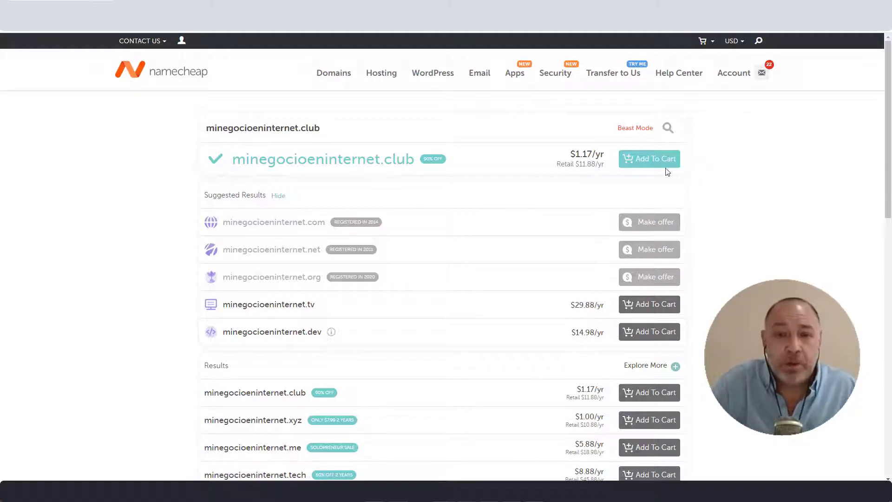
{"action": "left_click", "coordinate": [642, 161]}
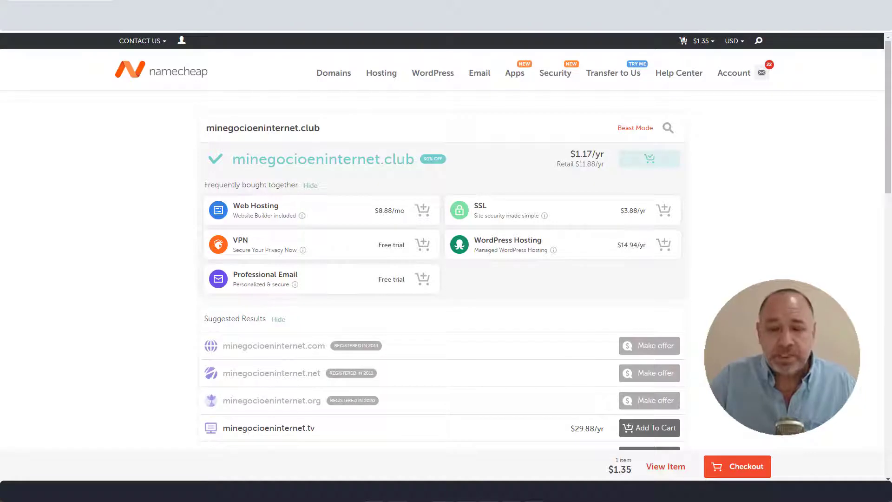
Check out the cart, confirm the one-year domain registration order and pay for it.
{"action": "left_click", "coordinate": [751, 468]}
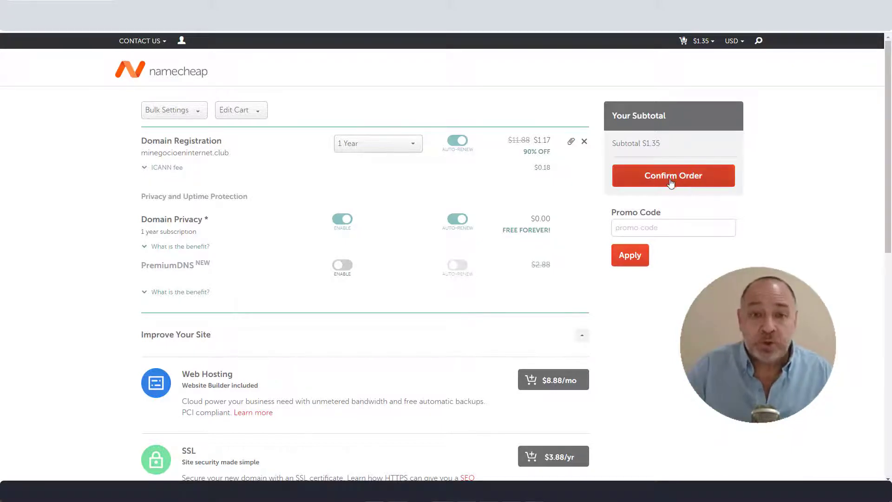
{"action": "left_click", "coordinate": [688, 181]}
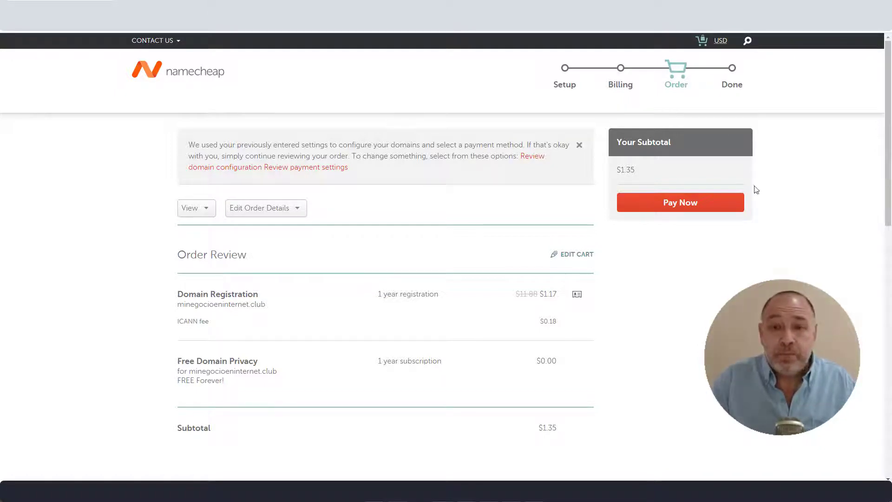
{"action": "left_click", "coordinate": [686, 201]}
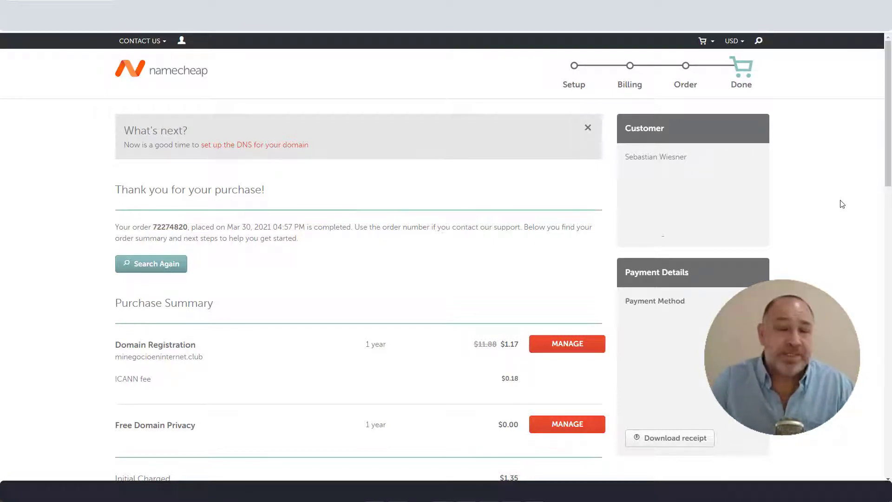
Open the account dashboard and check the browser's option to translate the page into Spanish.
{"action": "mouse_move", "coordinate": [213, 45]}
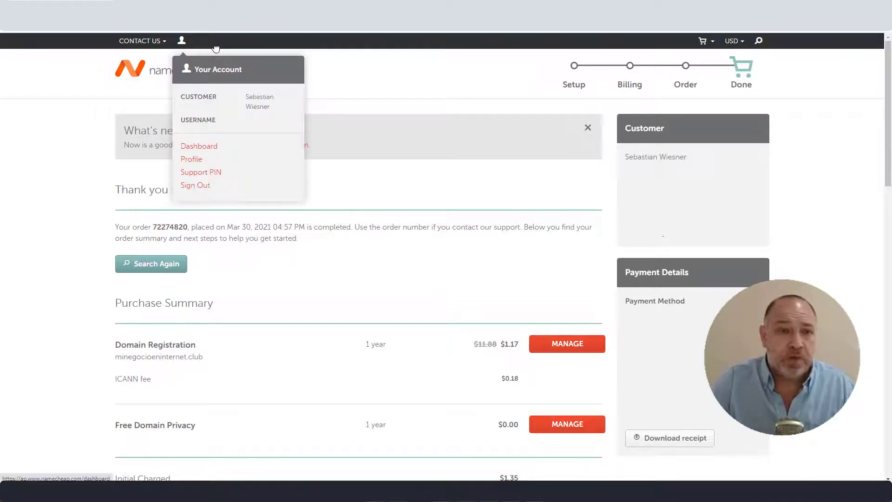
{"action": "left_click", "coordinate": [213, 147]}
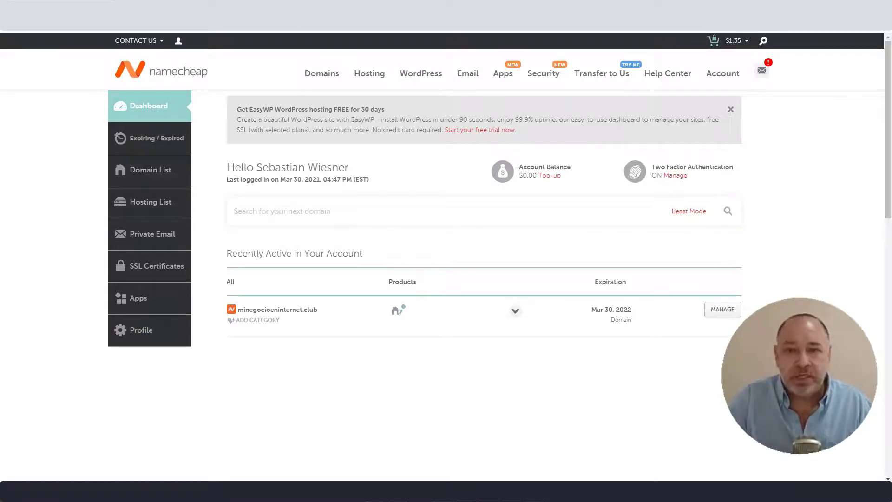
{"action": "left_click", "coordinate": [655, 31]}
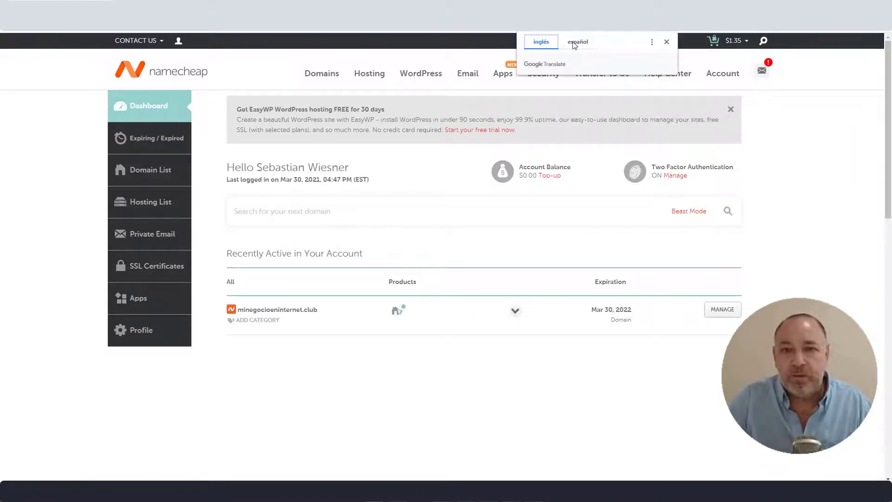
{"action": "left_click", "coordinate": [667, 41]}
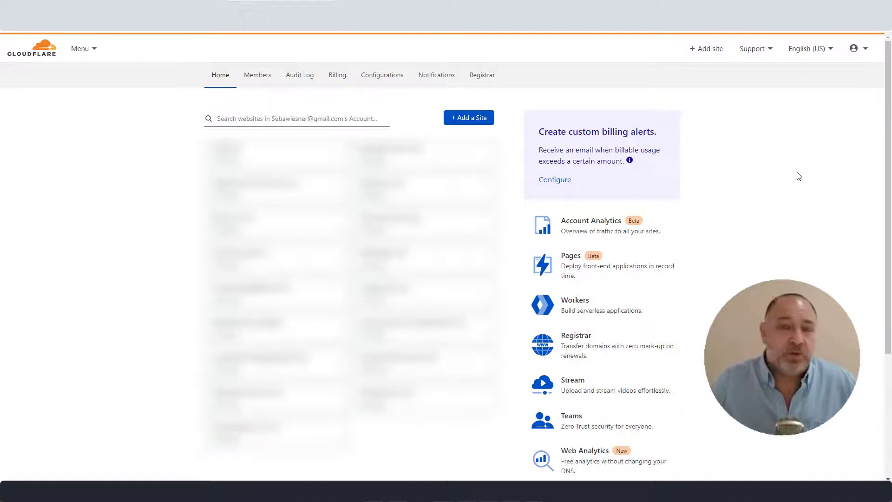
In Cloudflare, set the interface language to Español (España) and add the site minegocioeninternet.club.
{"action": "left_click", "coordinate": [831, 50]}
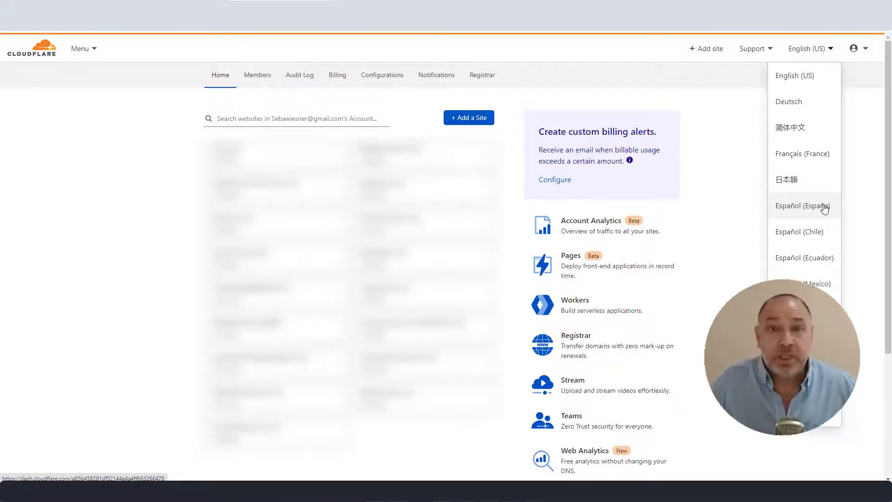
{"action": "left_click", "coordinate": [854, 205]}
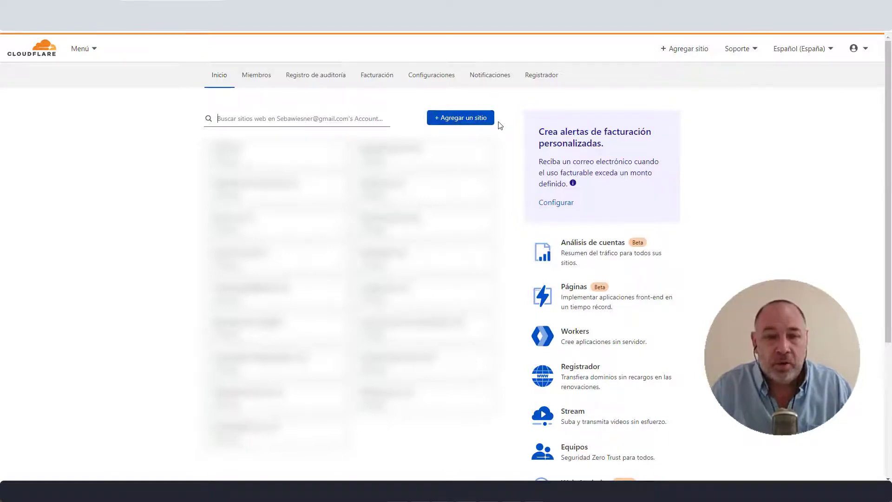
{"action": "left_click", "coordinate": [486, 120]}
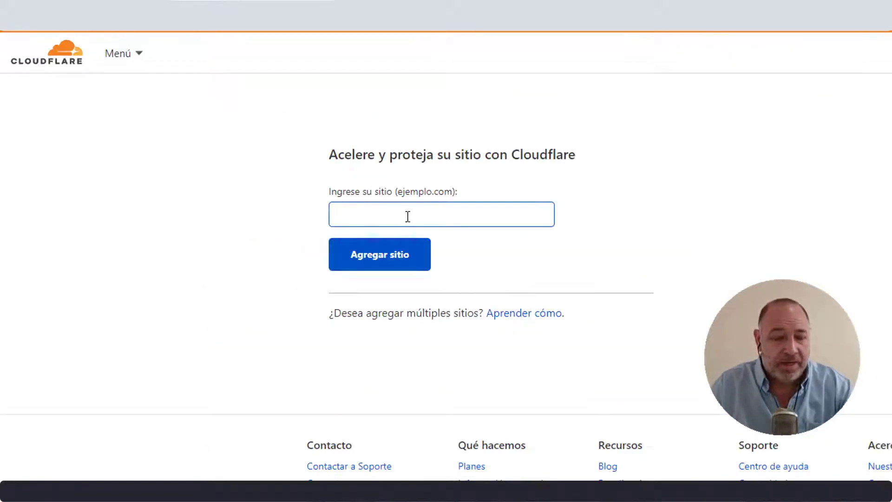
{"action": "type", "text": "minegocioeninternet.club"}
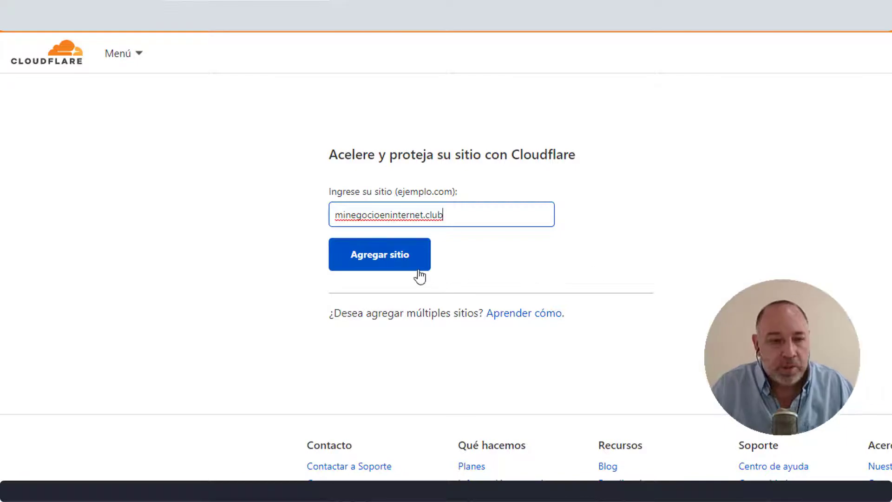
{"action": "left_click", "coordinate": [397, 264]}
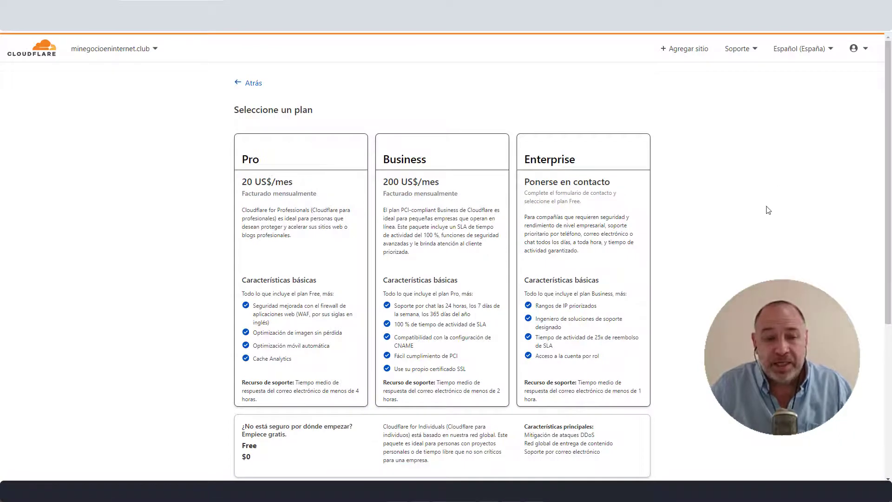
Choose the Free plan for the new site and accept the detected DNS records.
{"action": "scroll", "coordinate": [768, 210], "scroll_direction": "down", "scroll_amount": 4}
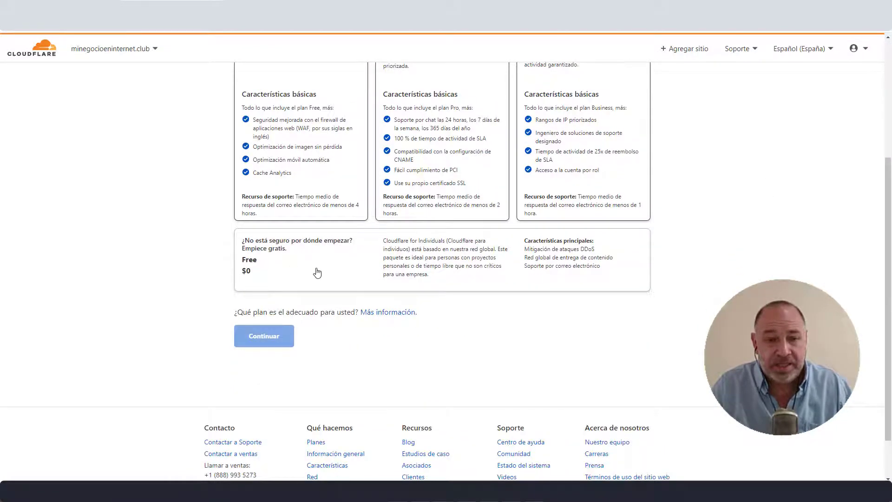
{"action": "left_click", "coordinate": [341, 274]}
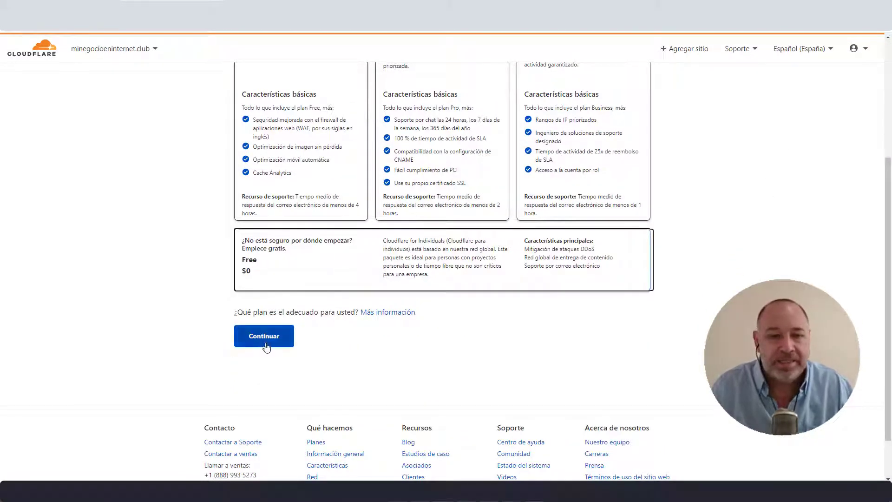
{"action": "left_click", "coordinate": [266, 345]}
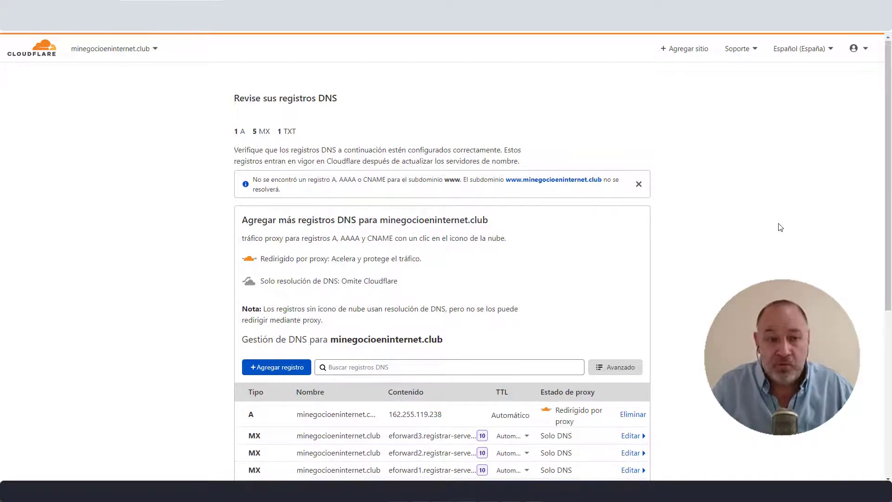
{"action": "scroll", "coordinate": [781, 227], "scroll_direction": "down", "scroll_amount": 4}
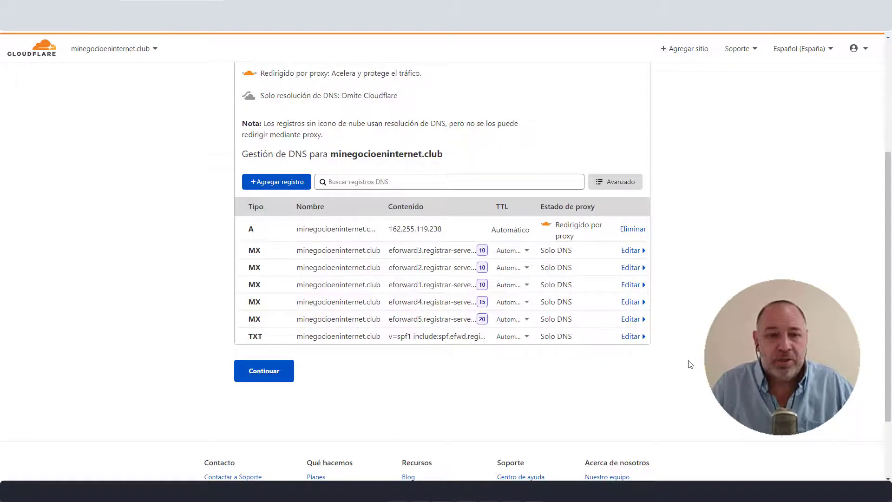
{"action": "left_click", "coordinate": [265, 374]}
Copy the first assigned Cloudflare nameserver and open the management details of minegocioeninternet.club in Namecheap.
{"action": "scroll", "coordinate": [441, 251], "scroll_direction": "down", "scroll_amount": 1}
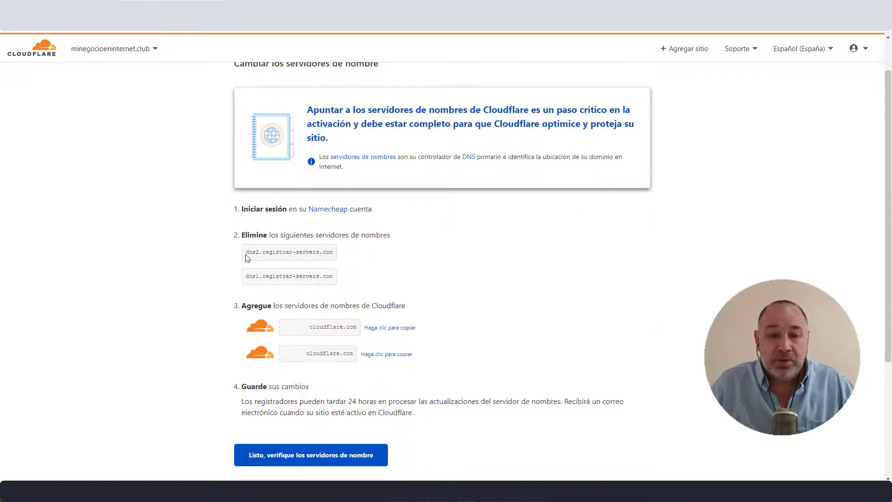
{"action": "left_click", "coordinate": [398, 330]}
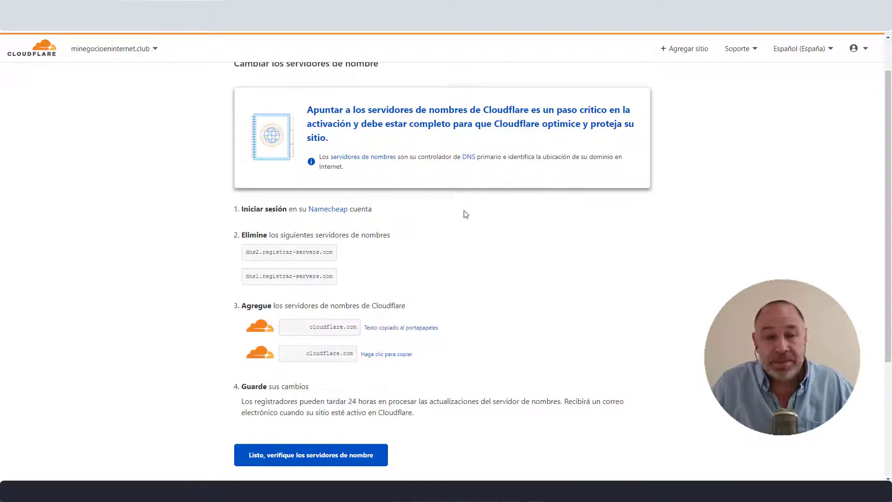
{"action": "left_click", "coordinate": [41, 2]}
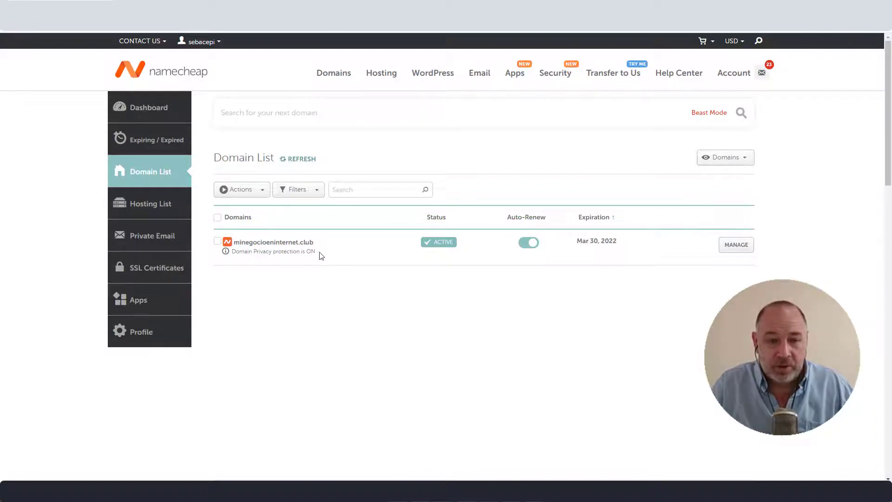
{"action": "left_click", "coordinate": [739, 247]}
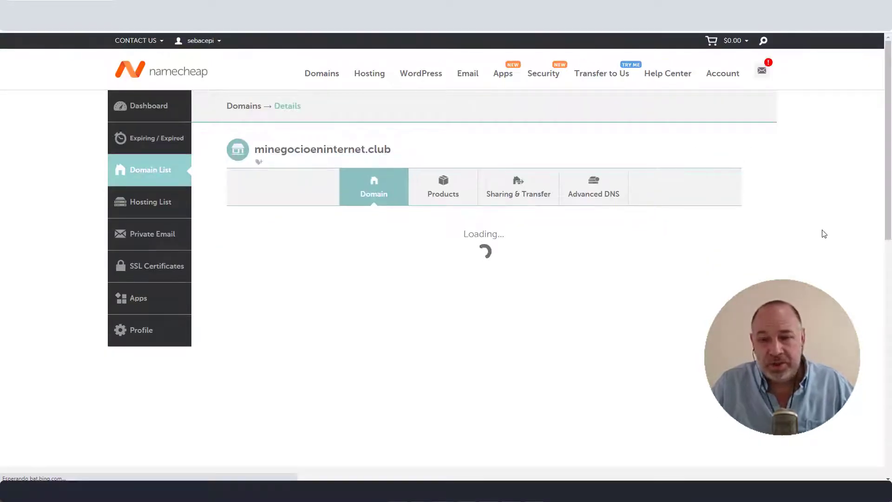
{"action": "scroll", "coordinate": [825, 234], "scroll_direction": "down", "scroll_amount": 1}
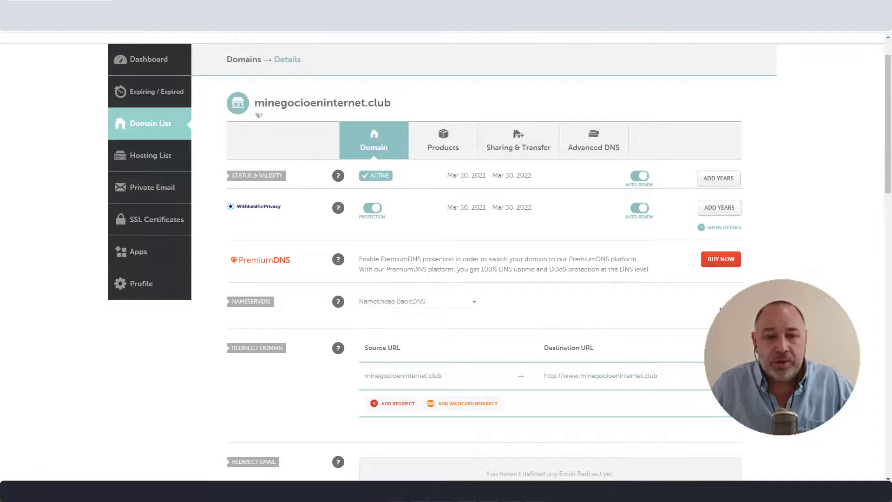
Set the domain's nameservers to Custom DNS and paste the copied Cloudflare nameserver as Nameserver 1.
{"action": "left_click", "coordinate": [473, 302]}
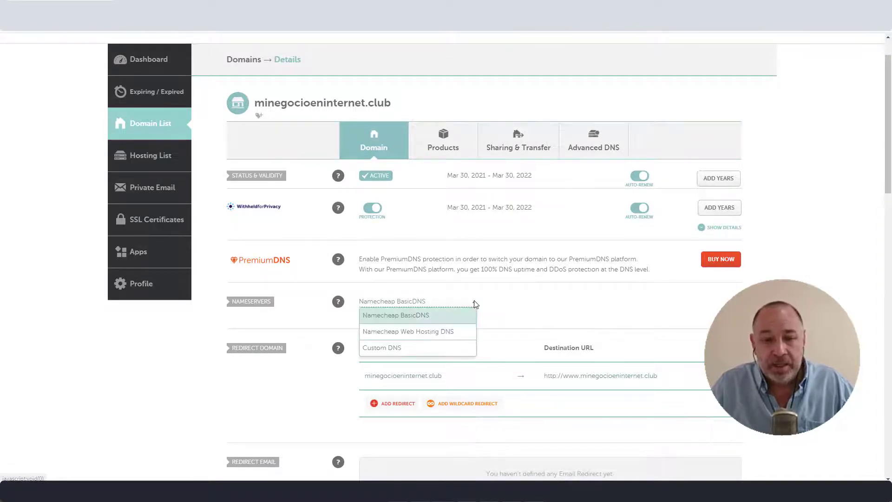
{"action": "left_click", "coordinate": [406, 352]}
{"action": "left_click", "coordinate": [403, 326]}
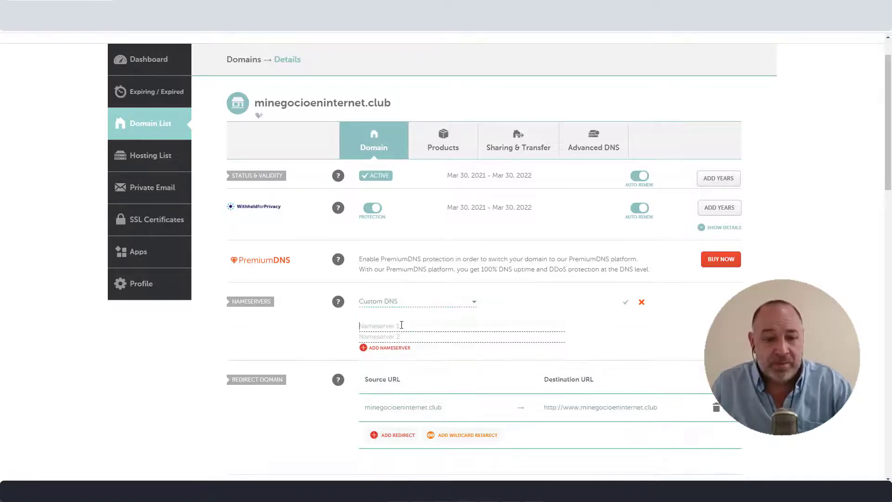
{"action": "key", "text": "ctrl+v"}
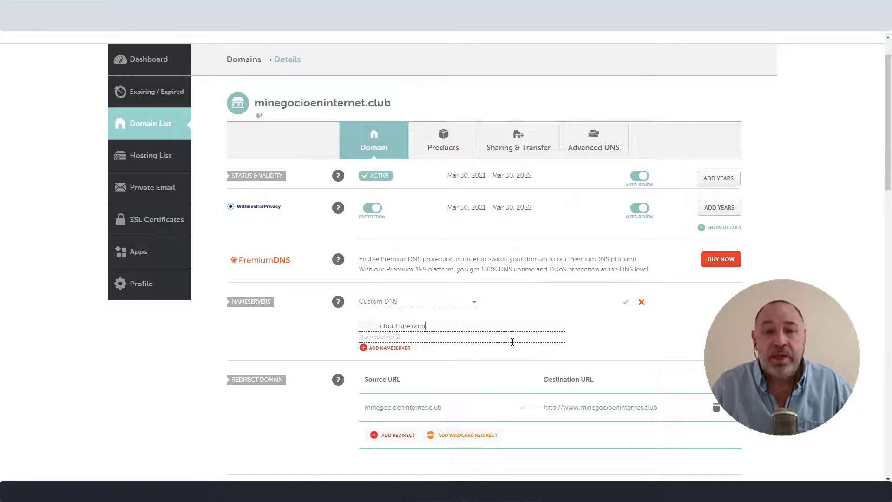
Copy the second Cloudflare nameserver into Nameserver 2 in Namecheap and save the nameserver settings.
{"action": "key", "text": "ctrl+Tab"}
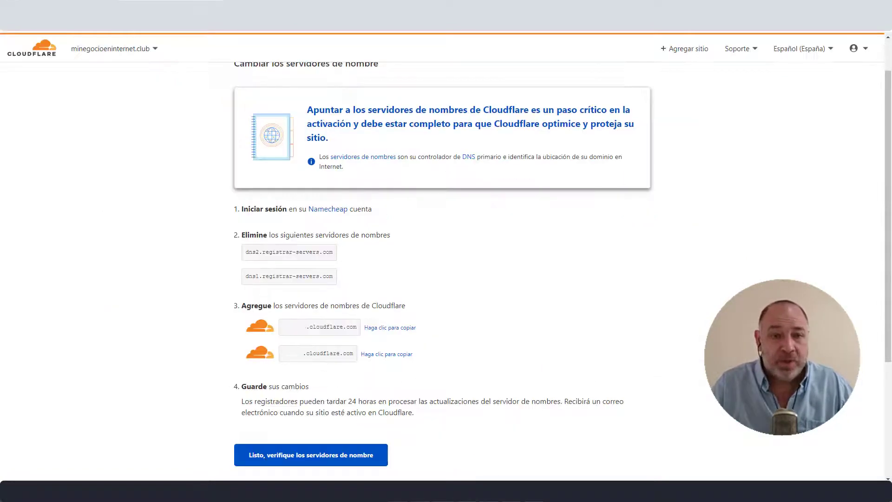
{"action": "left_click", "coordinate": [403, 354]}
{"action": "key", "text": "ctrl+shift+Tab"}
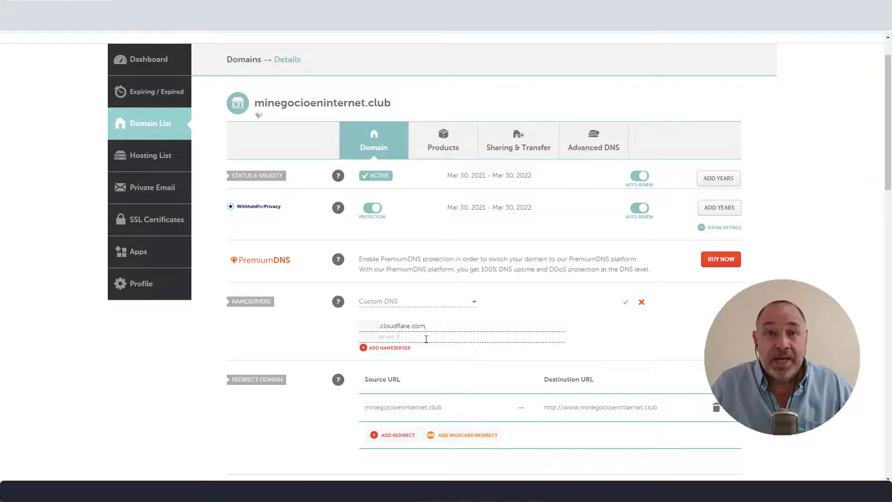
{"action": "left_click", "coordinate": [426, 340]}
{"action": "key", "text": "ctrl+v"}
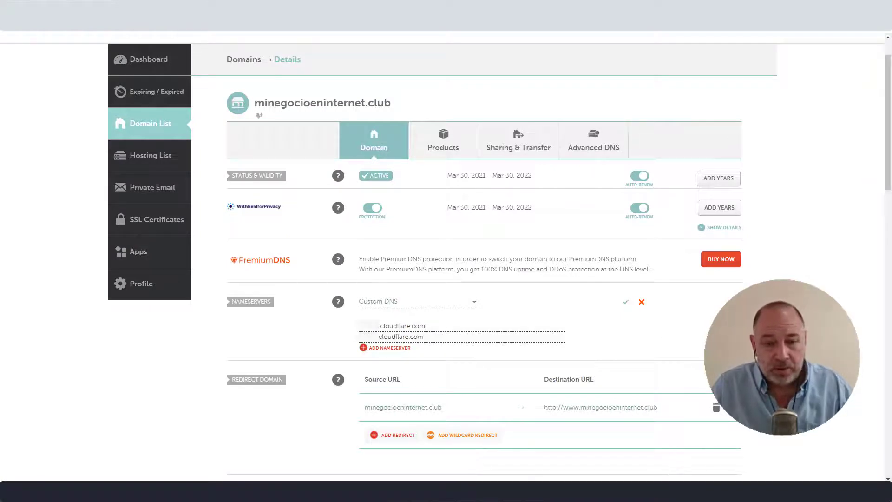
{"action": "left_click", "coordinate": [626, 305]}
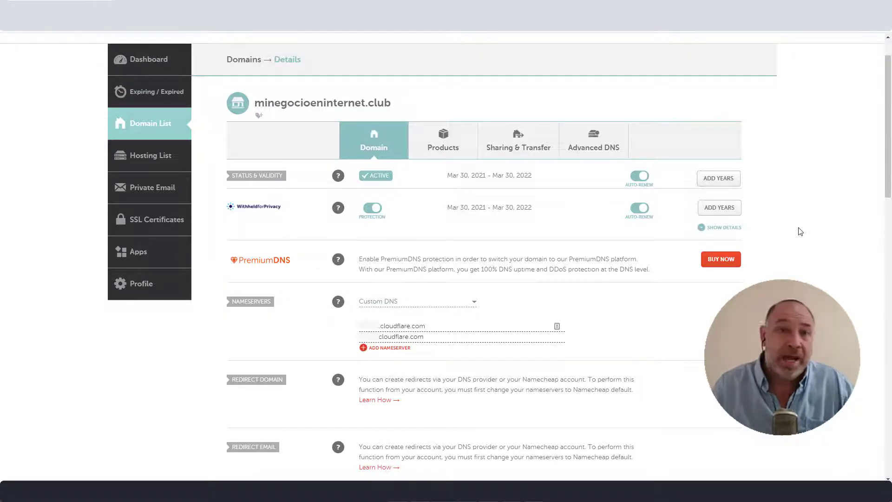
Have Cloudflare verify the nameservers, and save automatic HTTPS rewrites as On in the quick start guide.
{"action": "key", "text": "ctrl+Tab"}
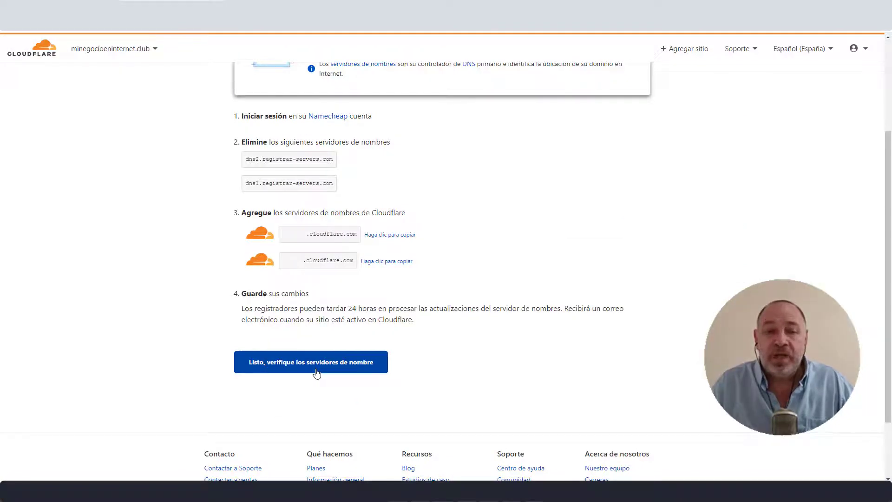
{"action": "left_click", "coordinate": [316, 373]}
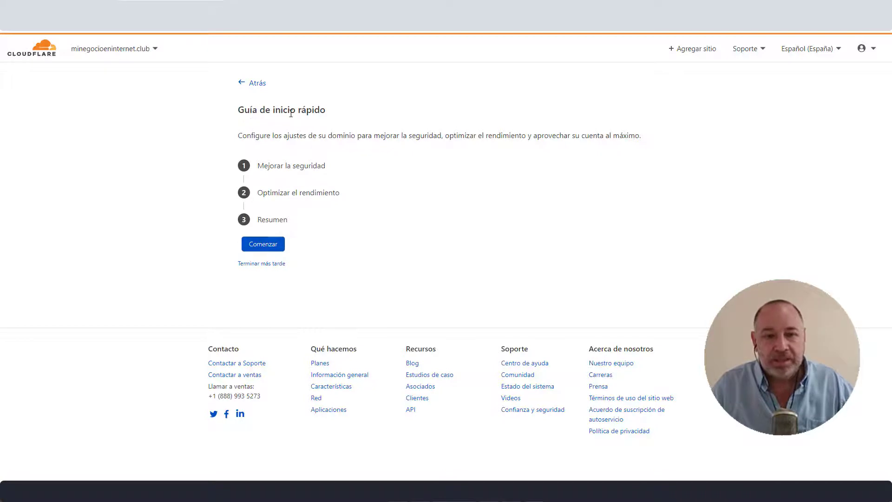
{"action": "left_click", "coordinate": [272, 248]}
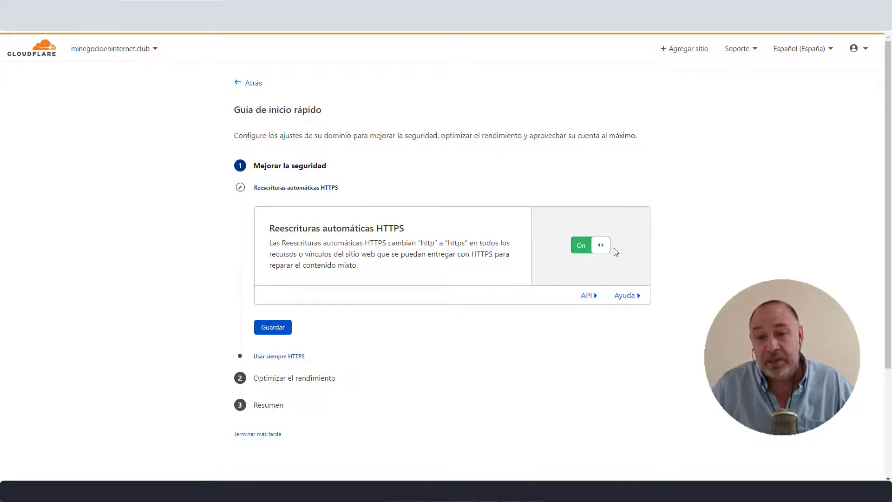
{"action": "left_click", "coordinate": [284, 328]}
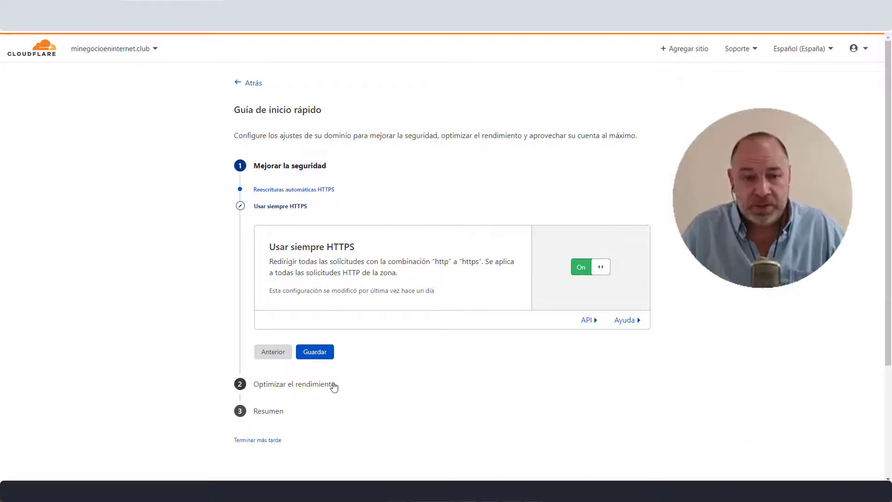
Save Always Use HTTPS as On, auto minify with nothing selected and Brotli as On, and finish the quick start guide.
{"action": "left_click", "coordinate": [314, 356]}
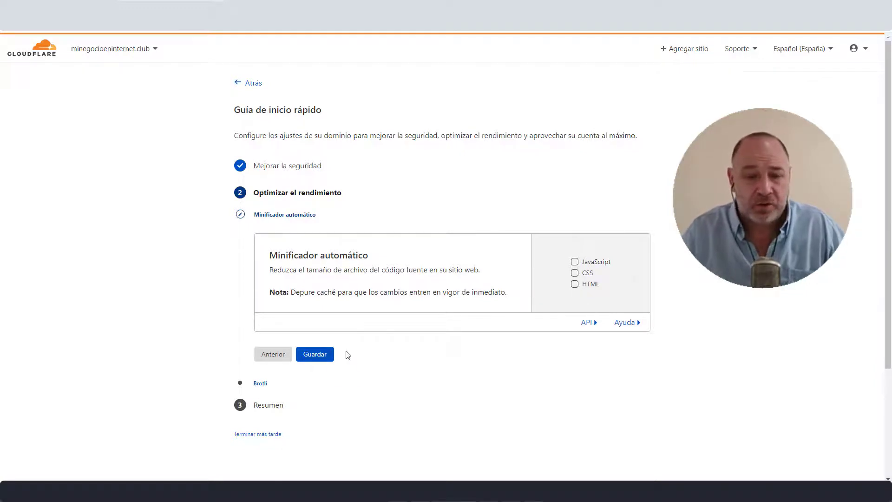
{"action": "left_click", "coordinate": [314, 357]}
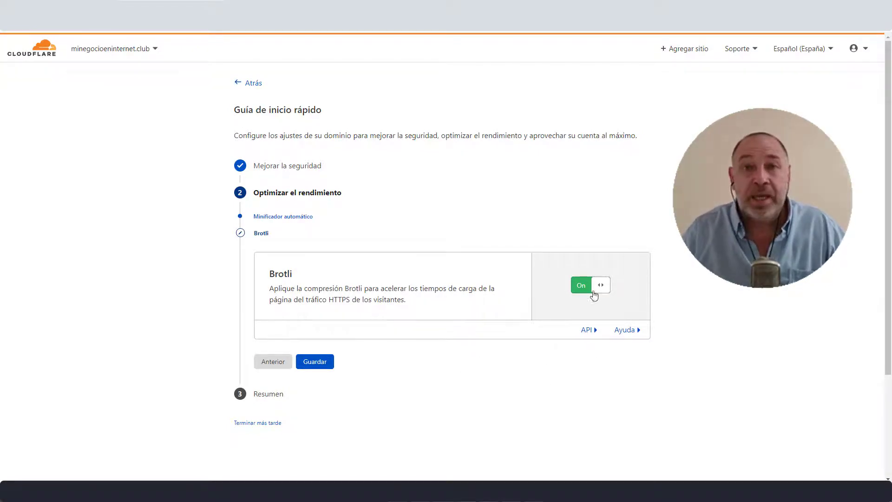
{"action": "left_click", "coordinate": [316, 367]}
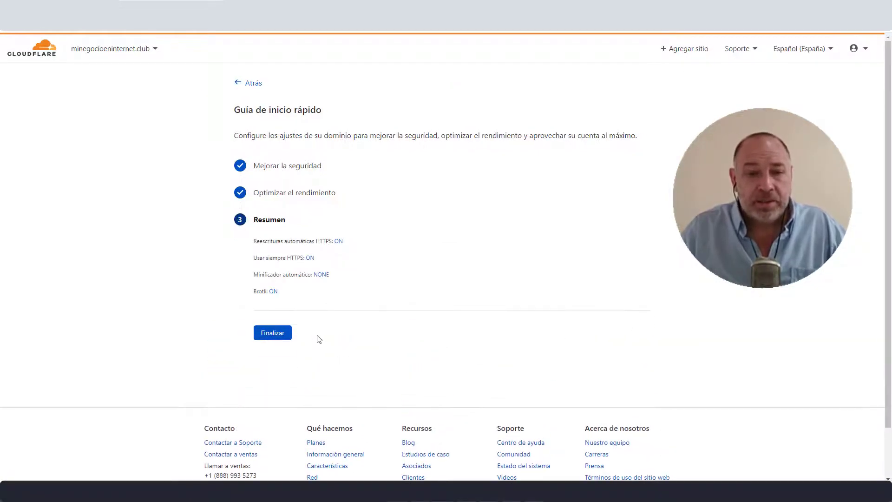
{"action": "left_click", "coordinate": [281, 335]}
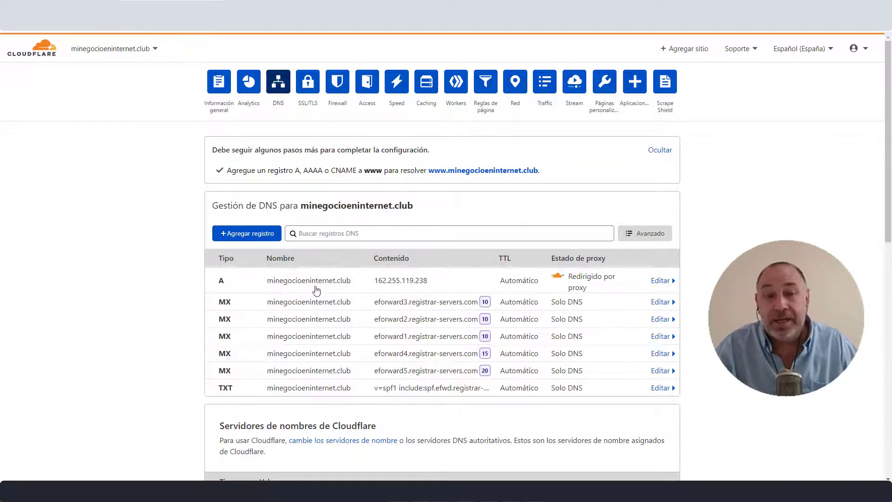
Open the root domain's A record for editing and copy the public IP address 161.35.252.168 from the Biolink777 dashboard.
{"action": "left_click", "coordinate": [435, 283]}
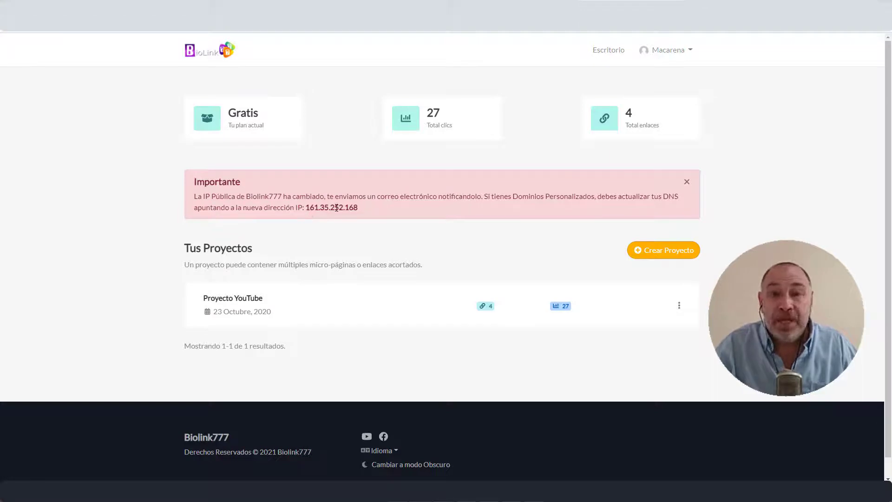
{"action": "left_click_drag", "start_coordinate": [359, 208], "coordinate": [305, 207]}
{"action": "key", "text": "ctrl+c"}
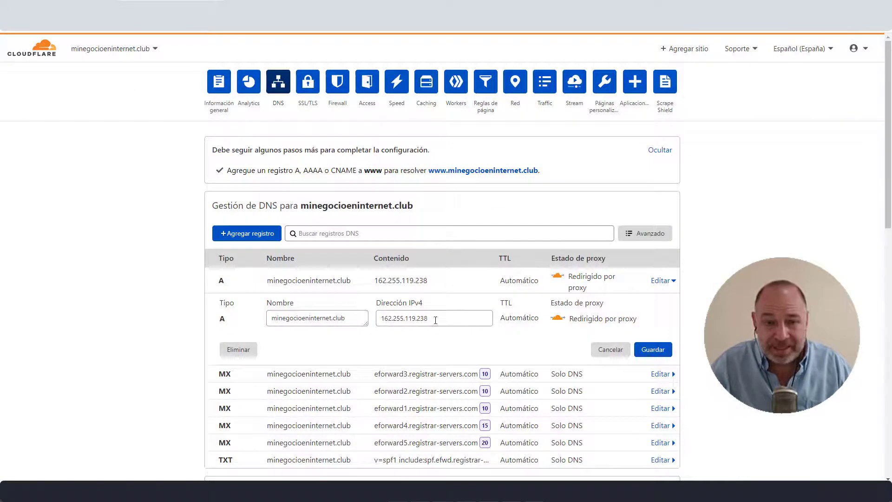
{"action": "double_click", "coordinate": [433, 320]}
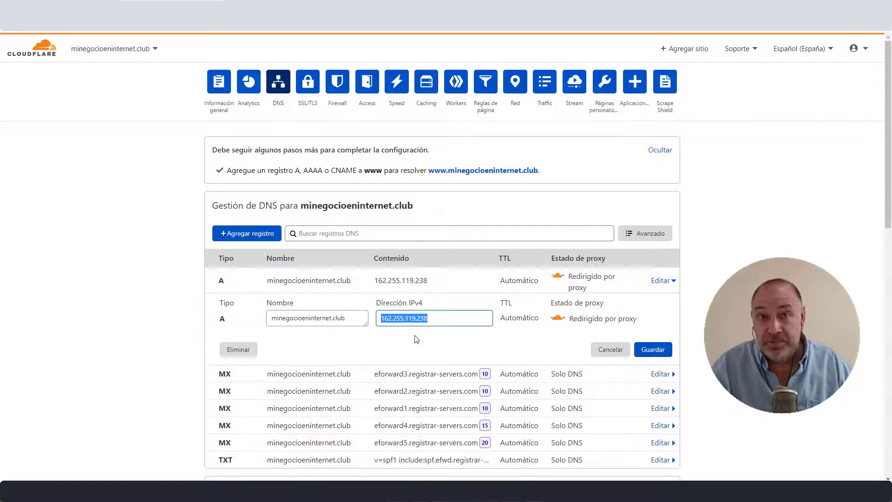
{"action": "left_click", "coordinate": [417, 340]}
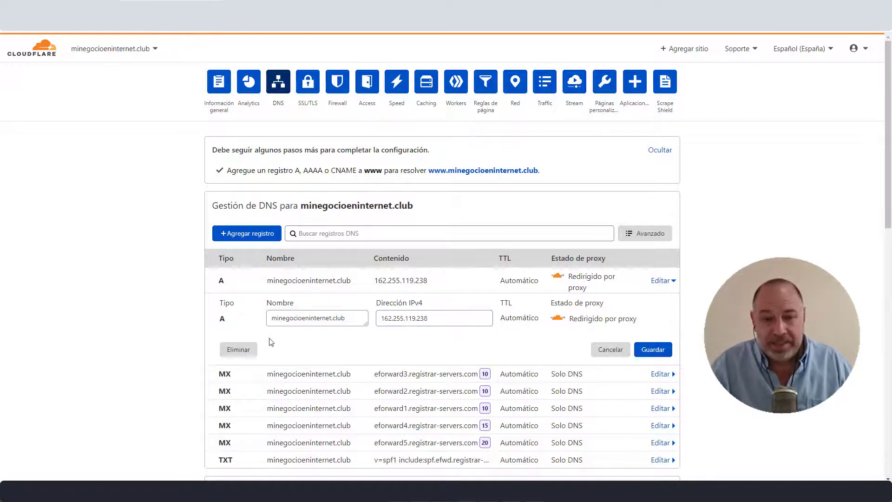
{"action": "left_click", "coordinate": [598, 359]}
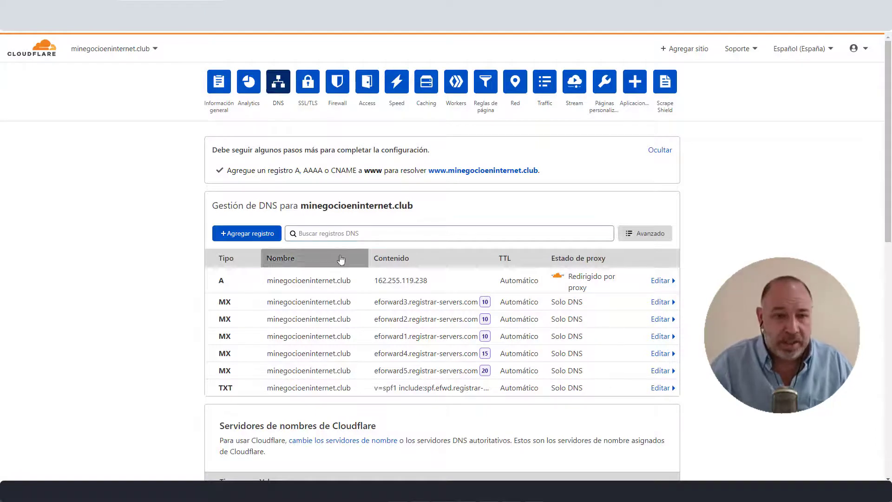
Add a proxied A record named bio pointing to 161.35.252.168 in Cloudflare's DNS management and save it.
{"action": "left_click", "coordinate": [247, 234]}
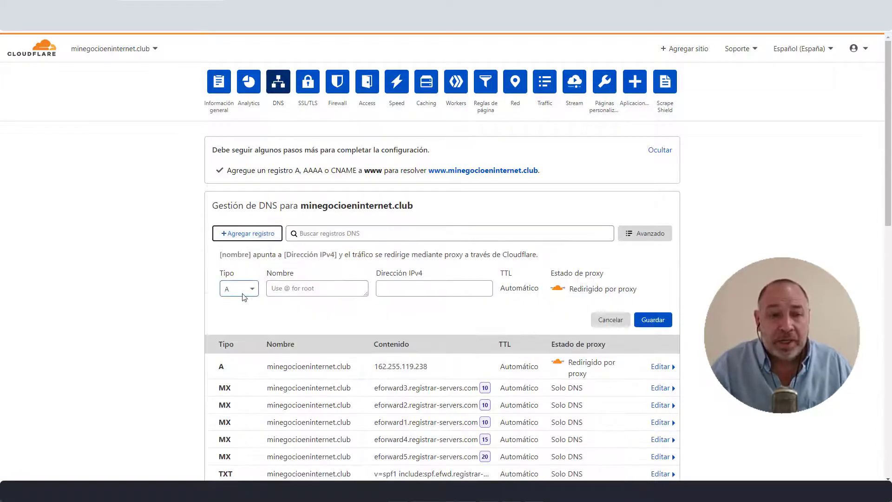
{"action": "left_click", "coordinate": [302, 289]}
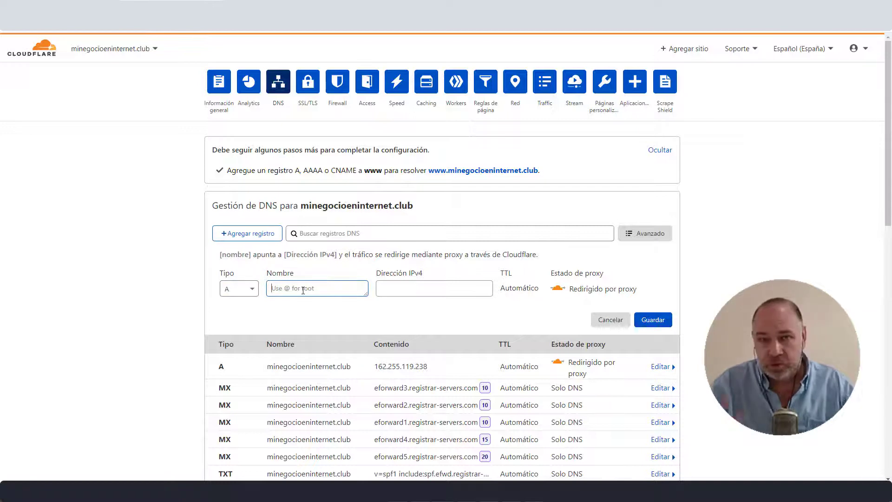
{"action": "type", "text": "bio"}
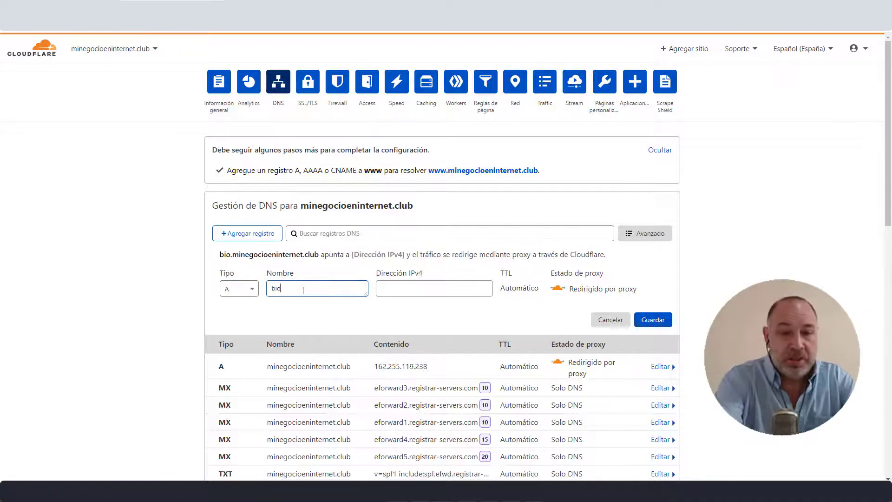
{"action": "left_click", "coordinate": [423, 288]}
{"action": "key", "text": "ctrl+v"}
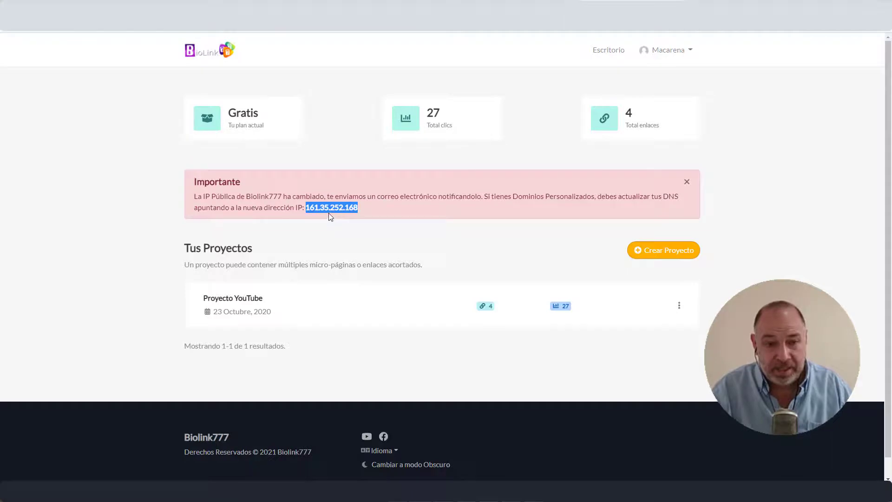
{"action": "left_click", "coordinate": [330, 216]}
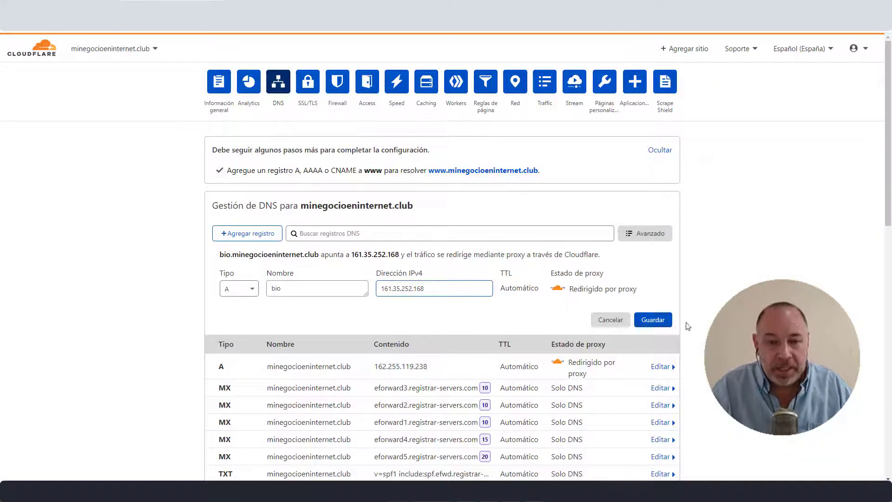
{"action": "left_click", "coordinate": [655, 320]}
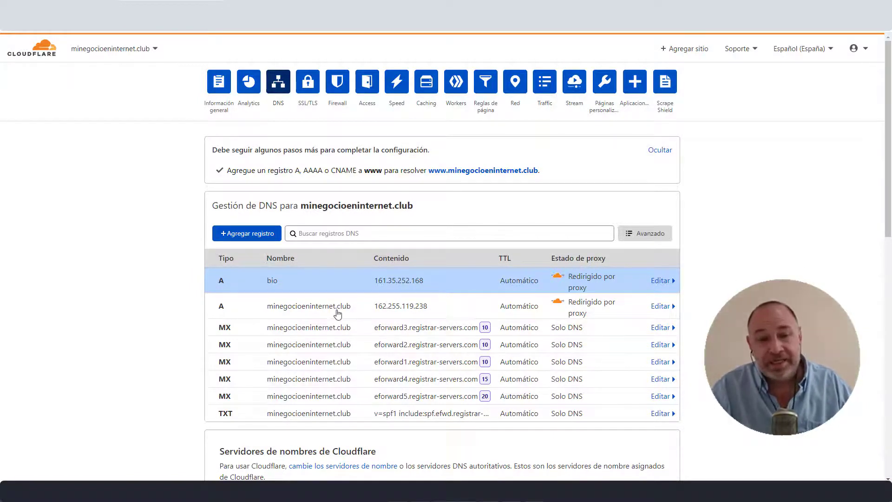
Copy the domain name minegocioeninternet.club from Cloudflare and start adding a custom domain in the Biolink777 account.
{"action": "left_click_drag", "start_coordinate": [300, 205], "coordinate": [417, 212]}
{"action": "key", "text": "ctrl+c"}
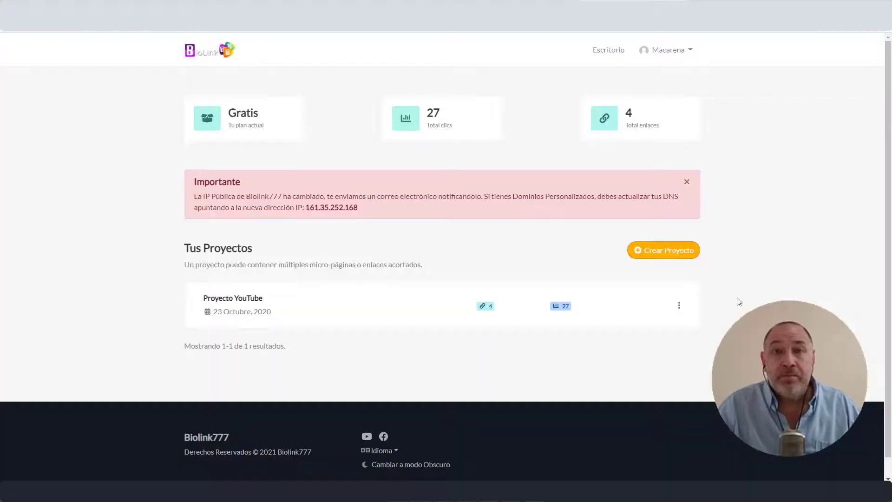
{"action": "left_click", "coordinate": [690, 51]}
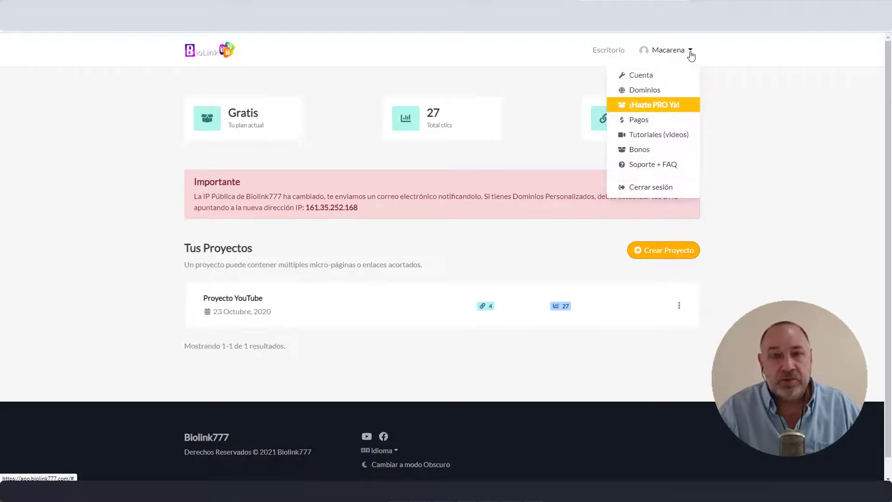
{"action": "left_click", "coordinate": [651, 92]}
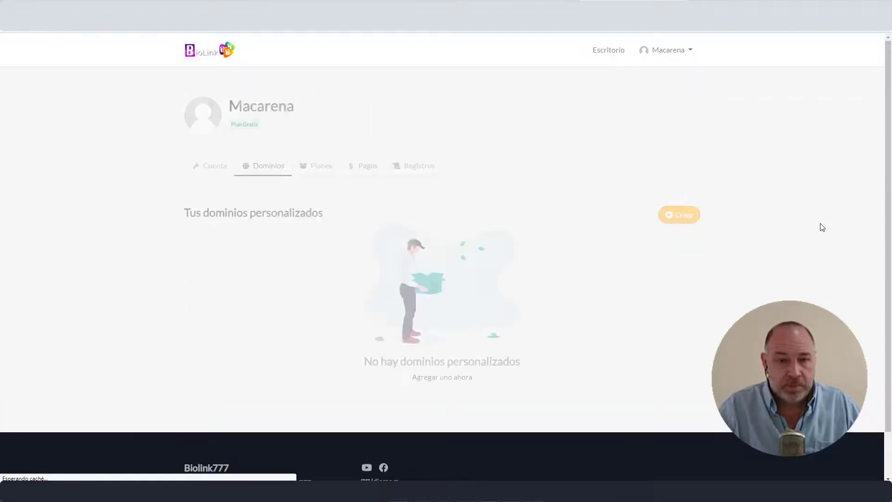
{"action": "left_click", "coordinate": [684, 219]}
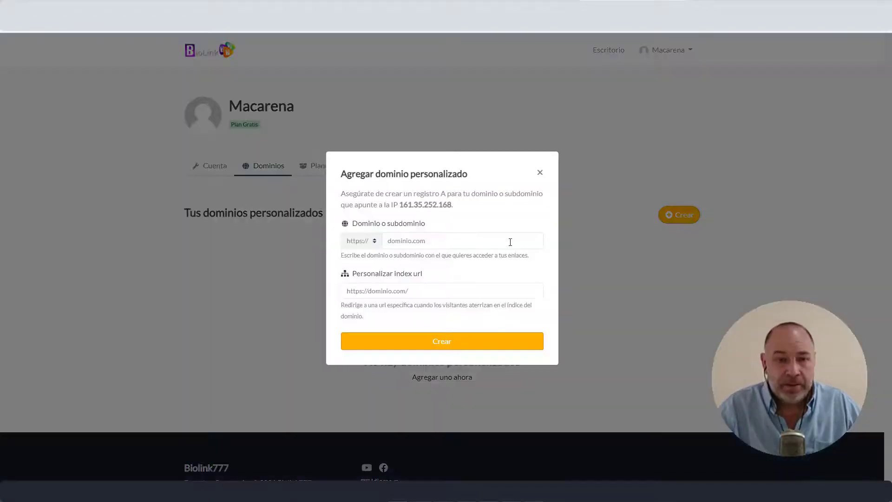
{"action": "left_click", "coordinate": [425, 241]}
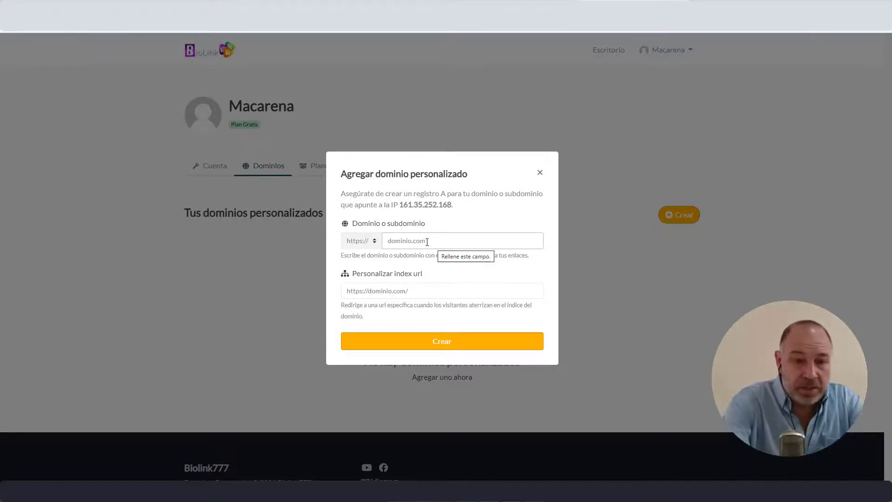
{"action": "type", "text": "bio."}
{"action": "key", "text": "ctrl+v"}
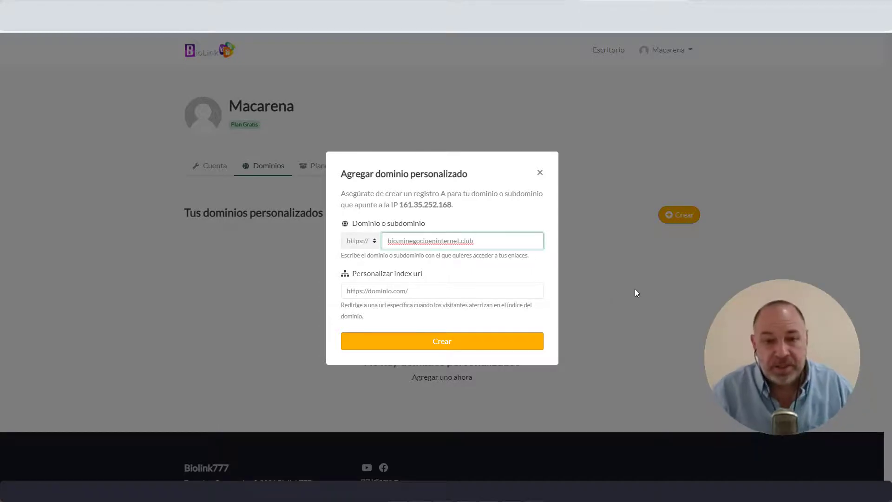
{"action": "left_click", "coordinate": [448, 348]}
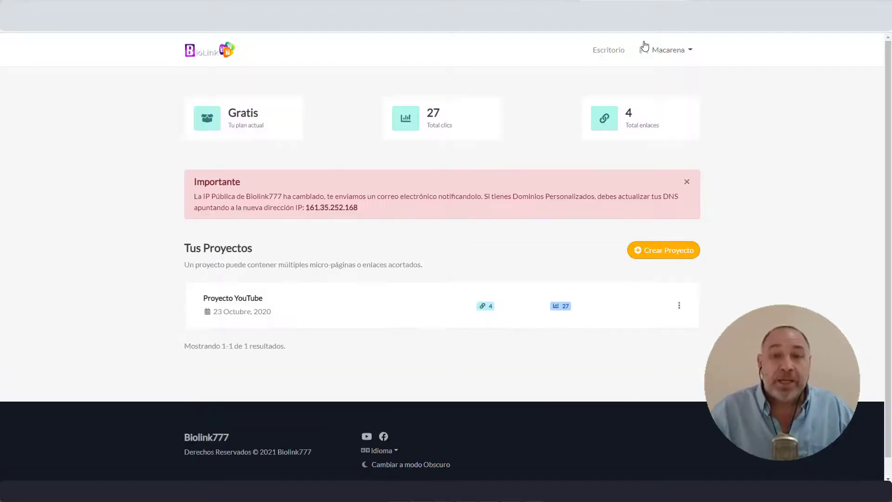
{"action": "left_click", "coordinate": [237, 299]}
{"action": "scroll", "coordinate": [737, 302], "scroll_direction": "down", "scroll_amount": 2}
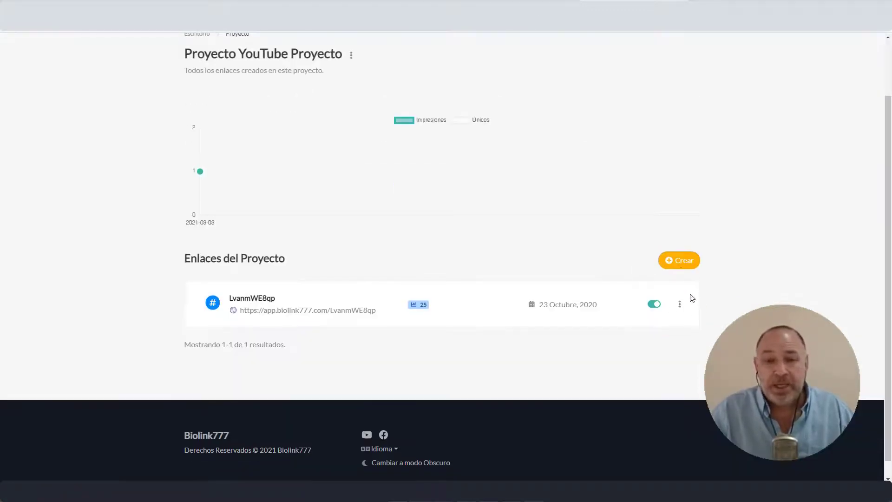
{"action": "left_click", "coordinate": [685, 266]}
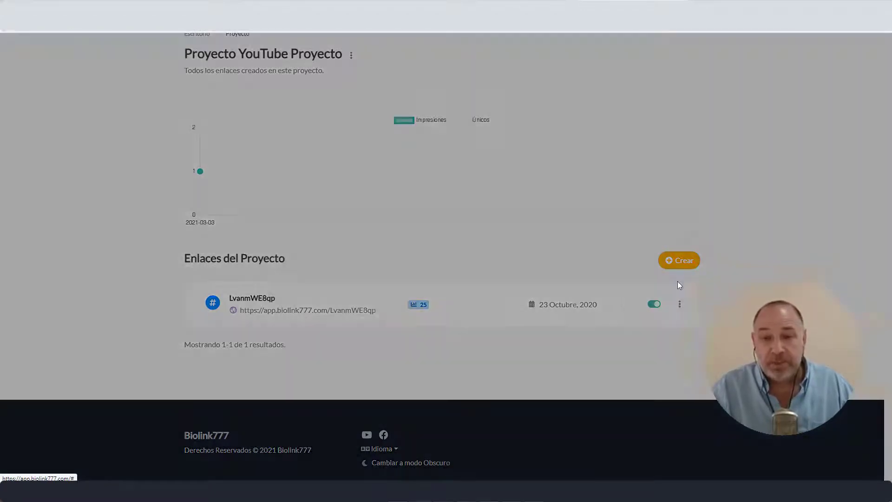
{"action": "left_click", "coordinate": [679, 260]}
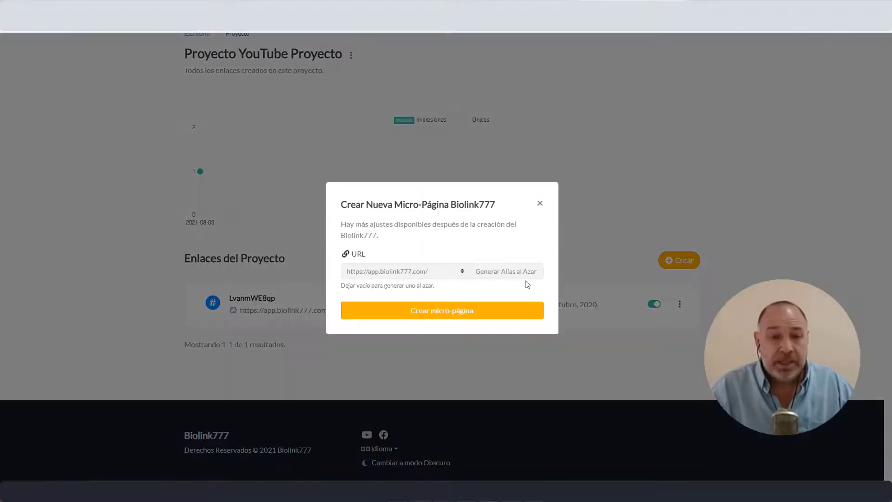
{"action": "left_click", "coordinate": [458, 275]}
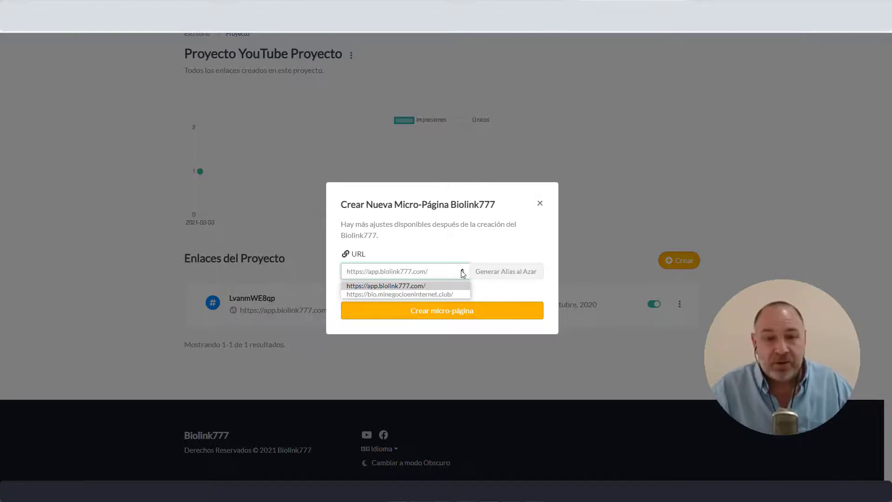
{"action": "left_click", "coordinate": [447, 294]}
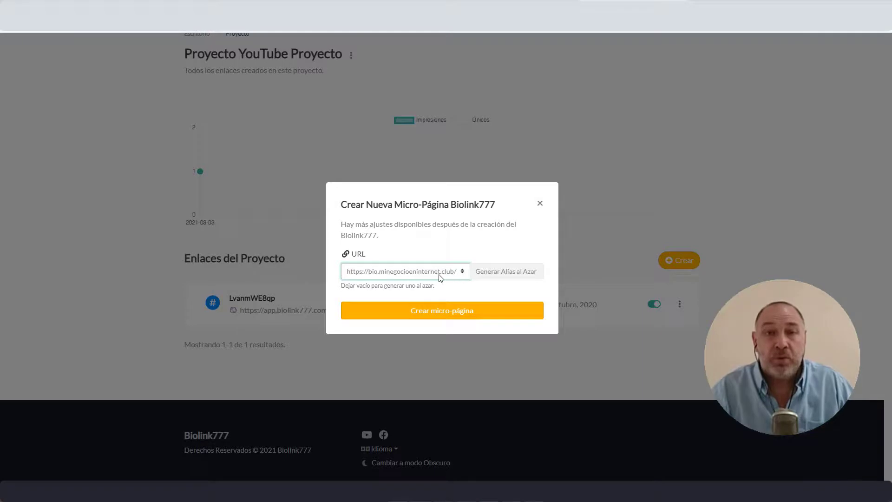
{"action": "left_click", "coordinate": [451, 320]}
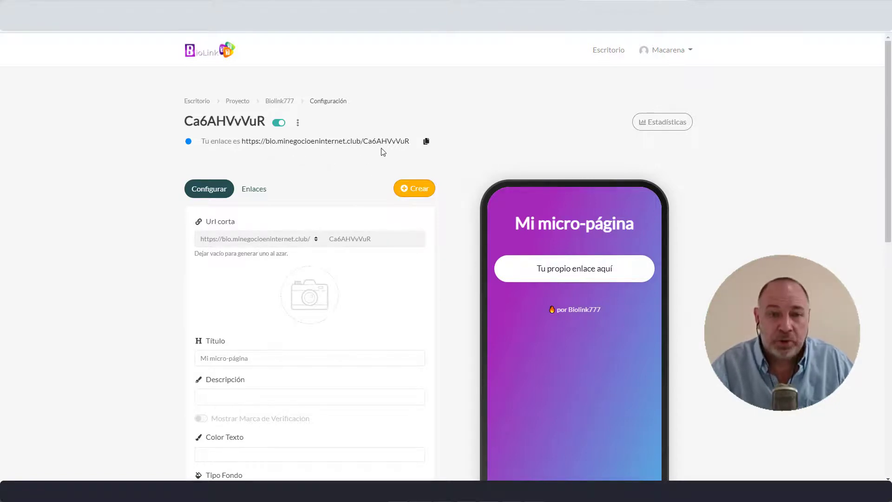
{"action": "double_click", "coordinate": [377, 238]}
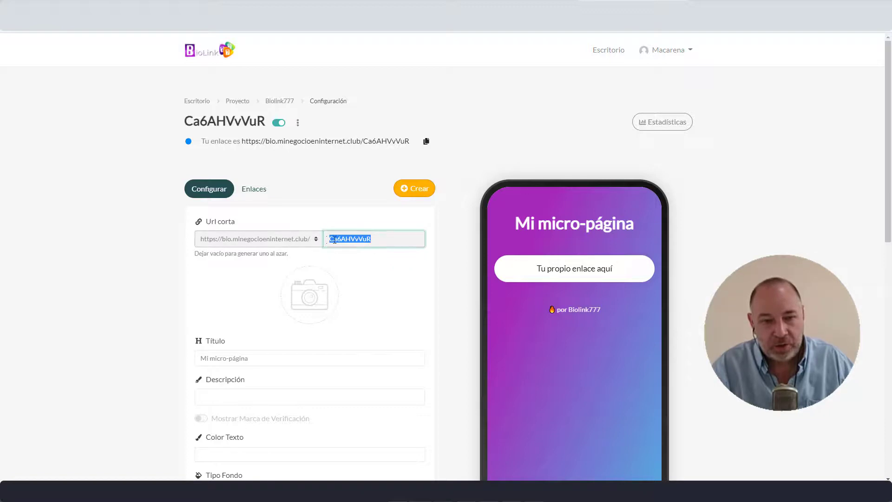
{"action": "left_click", "coordinate": [335, 168]}
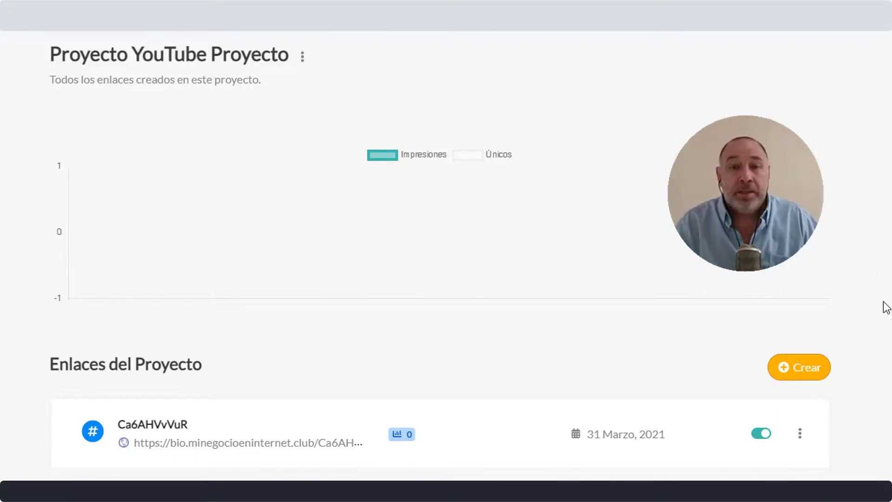
{"action": "left_click", "coordinate": [809, 378]}
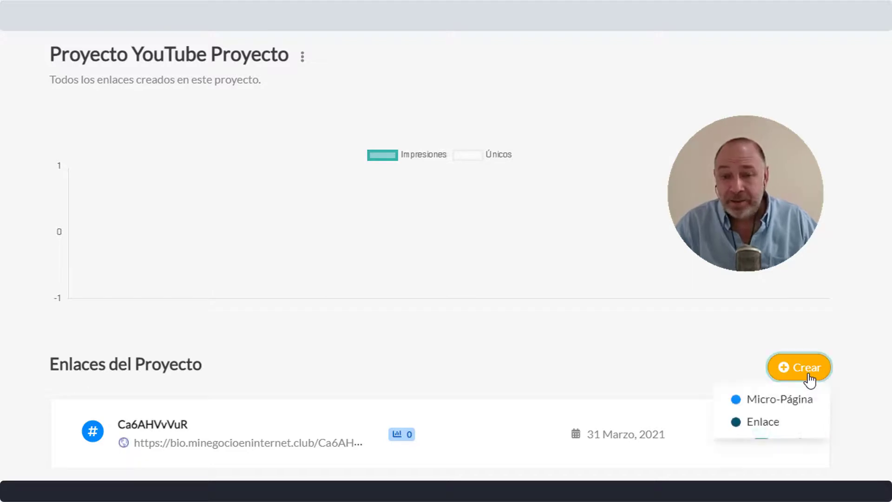
{"action": "left_click", "coordinate": [779, 424]}
{"action": "left_click", "coordinate": [339, 258]}
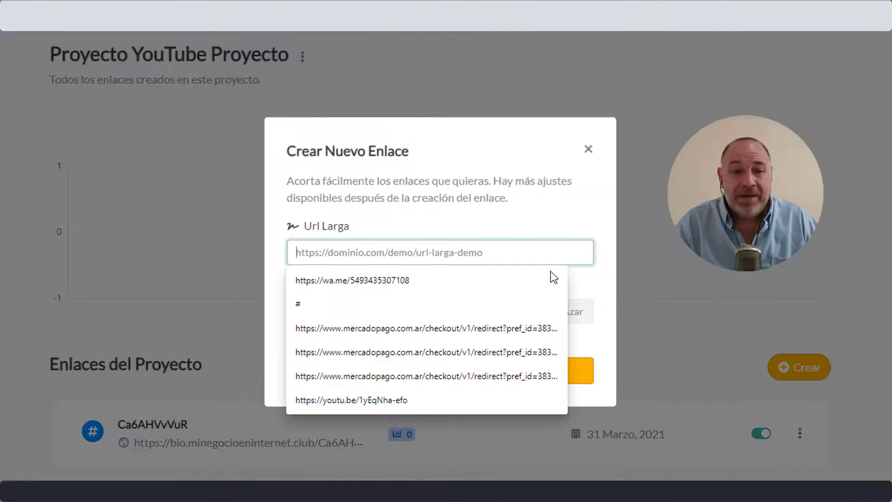
{"action": "left_click", "coordinate": [509, 228]}
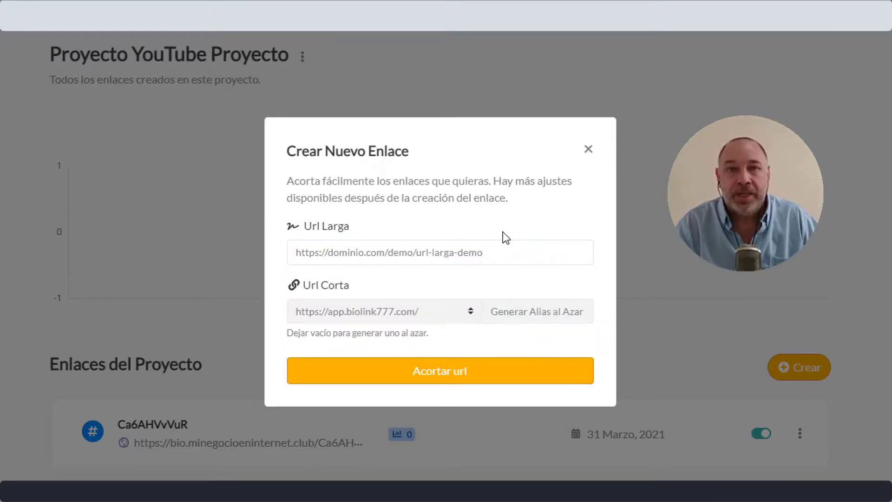
{"action": "left_click", "coordinate": [507, 253]}
{"action": "type", "text": "https://www.google.com/?hl=es"}
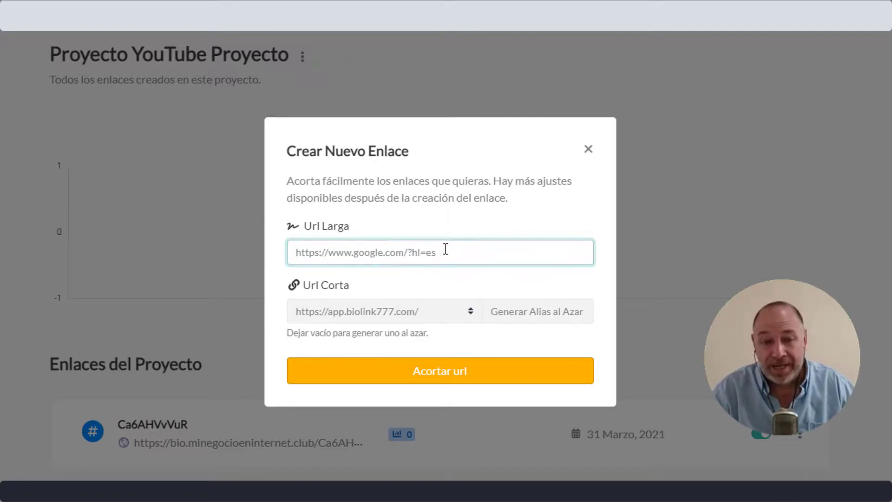
{"action": "left_click", "coordinate": [414, 314]}
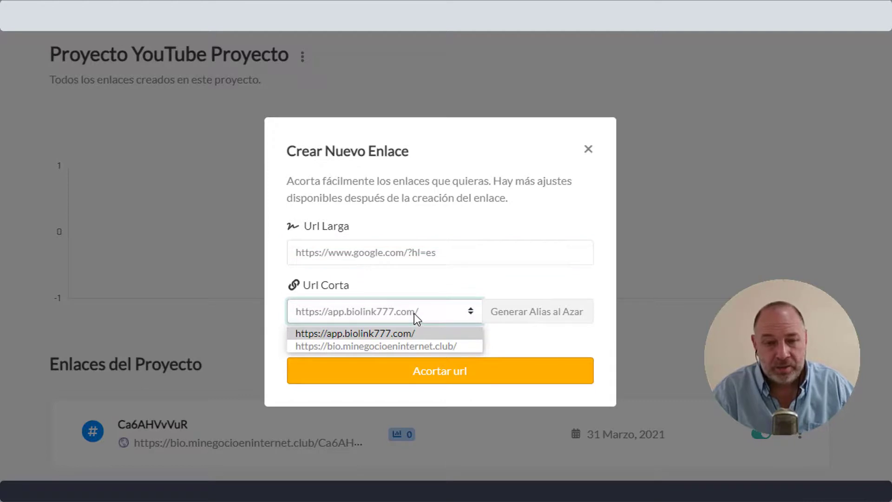
{"action": "left_click", "coordinate": [410, 350]}
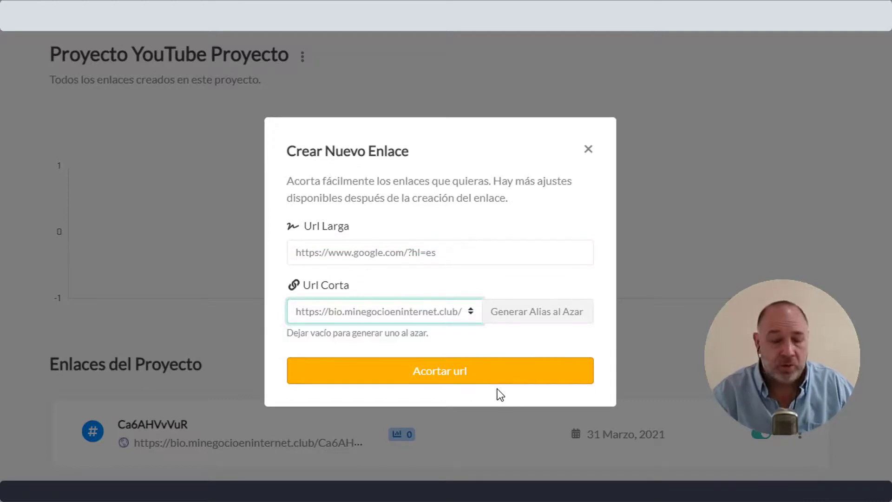
{"action": "left_click", "coordinate": [454, 375]}
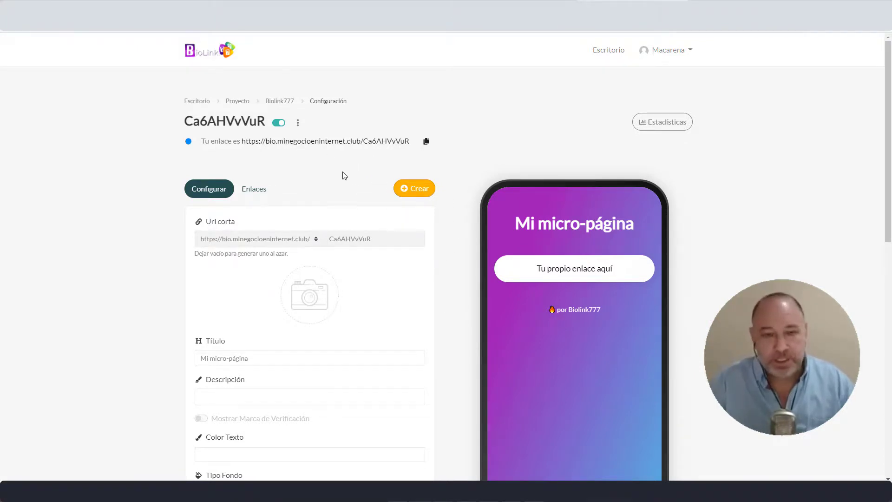
View the published micro-page through its public link and return to the Biolink777 dashboard.
{"action": "left_click", "coordinate": [319, 141]}
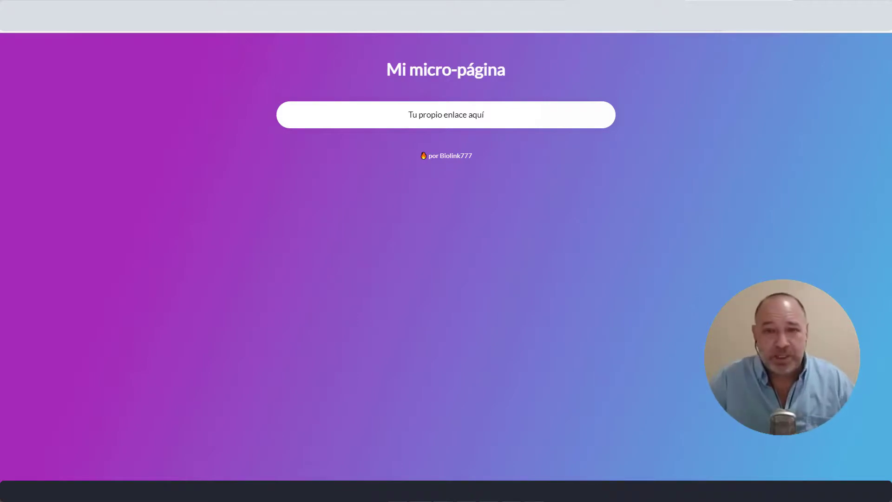
{"action": "key", "text": "ctrl+w"}
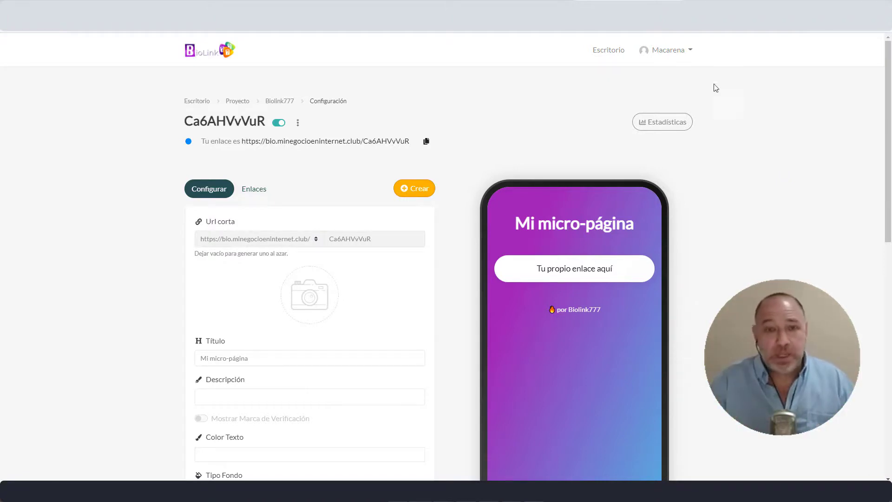
{"action": "left_click", "coordinate": [608, 50]}
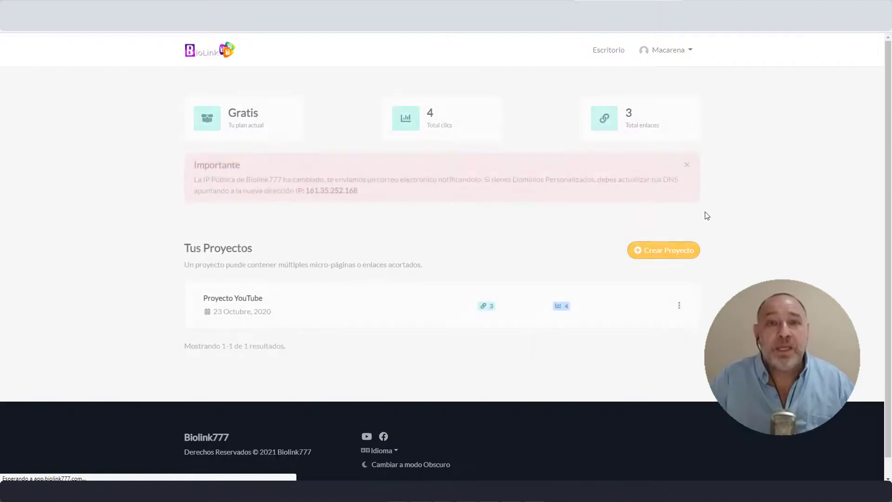